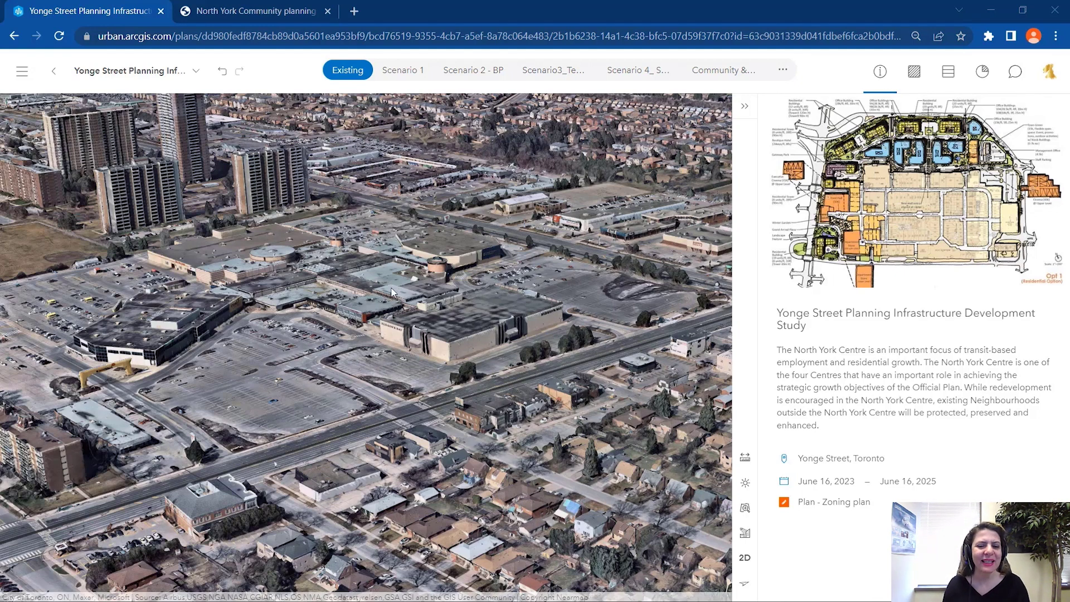
Show Scenario 1 with its space-use breakdown totalling 338,301 m² of new floor area.
left_click(398, 73)
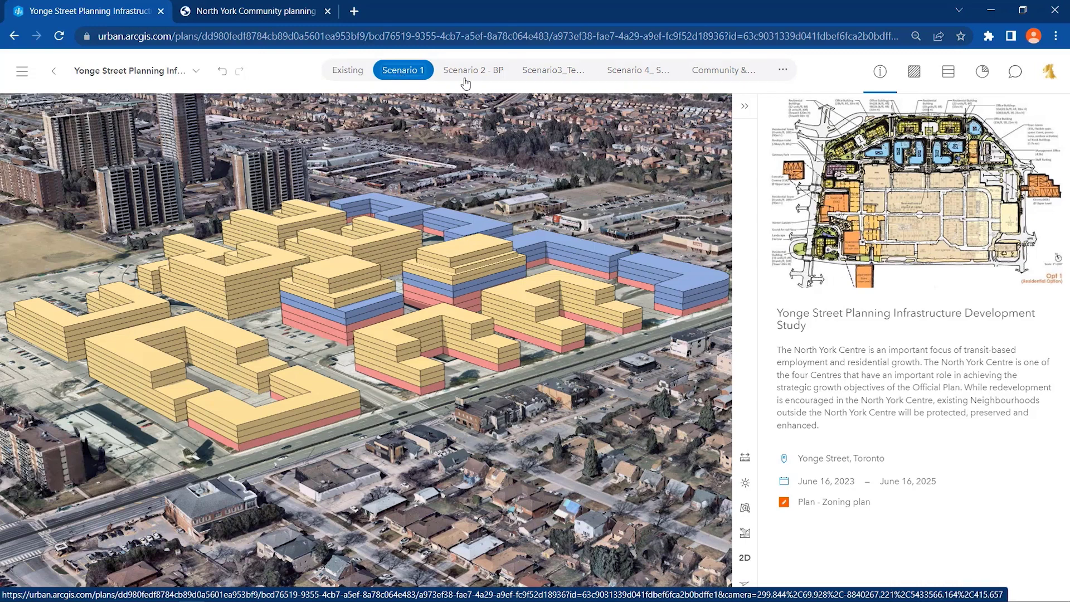
left_click(950, 76)
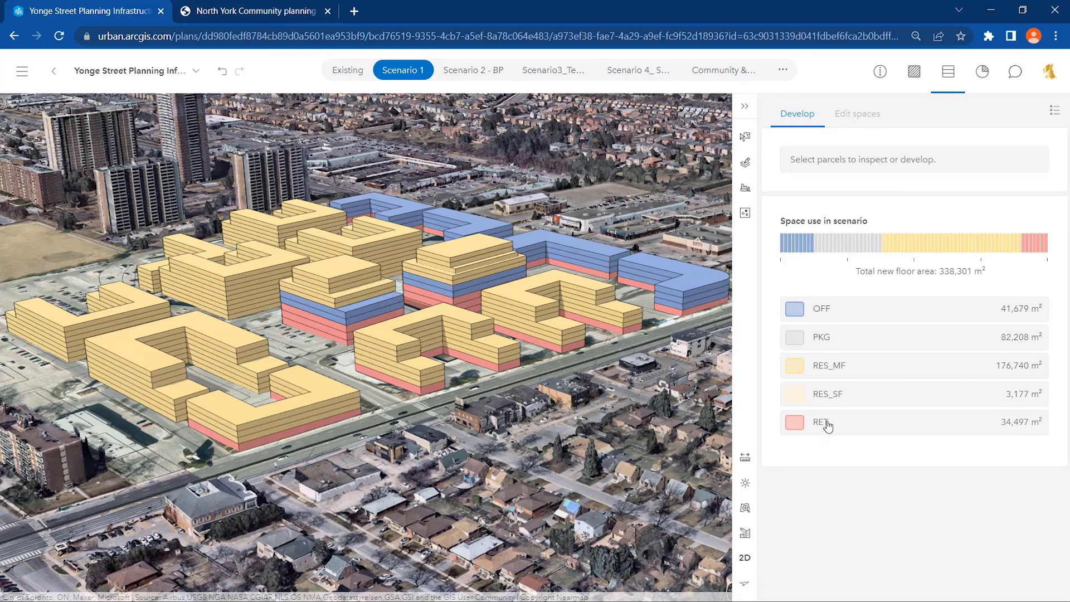
Apply Office/Retail/Residential Development plan_NT to the central parcel, giving 55,025 m² over 8 floors.
left_click(370, 316)
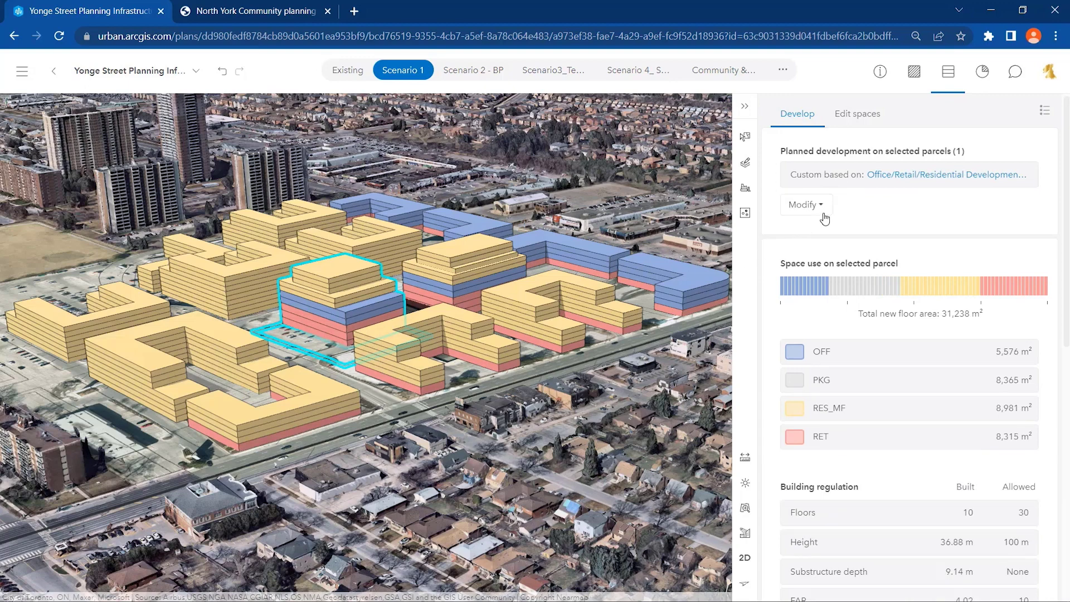
left_click(826, 207)
left_click(832, 233)
scroll(840, 248, "down", 10)
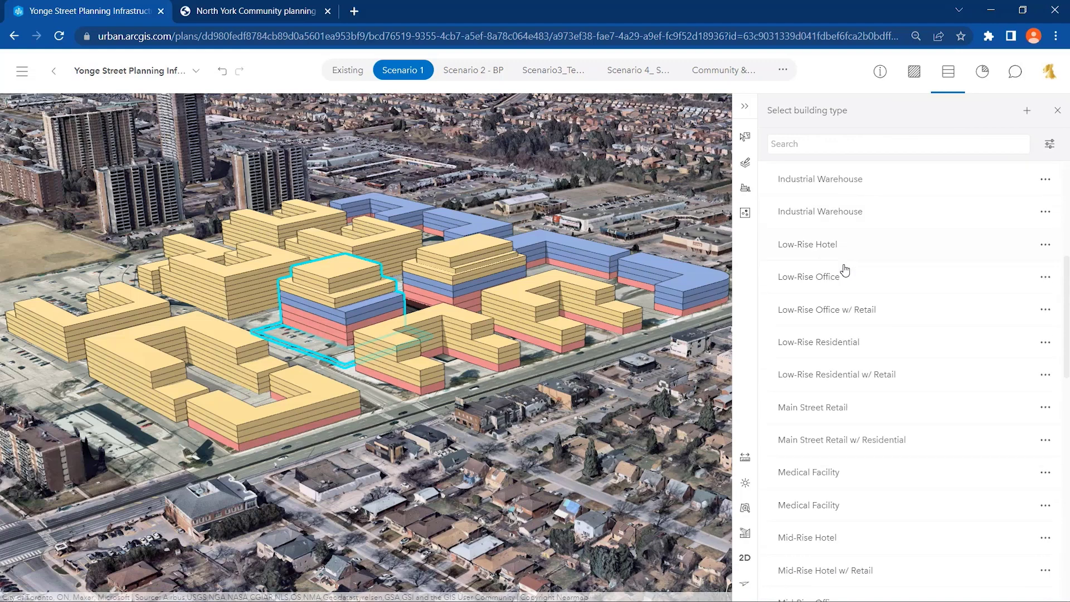
scroll(845, 272, "down", 3)
left_click(854, 429)
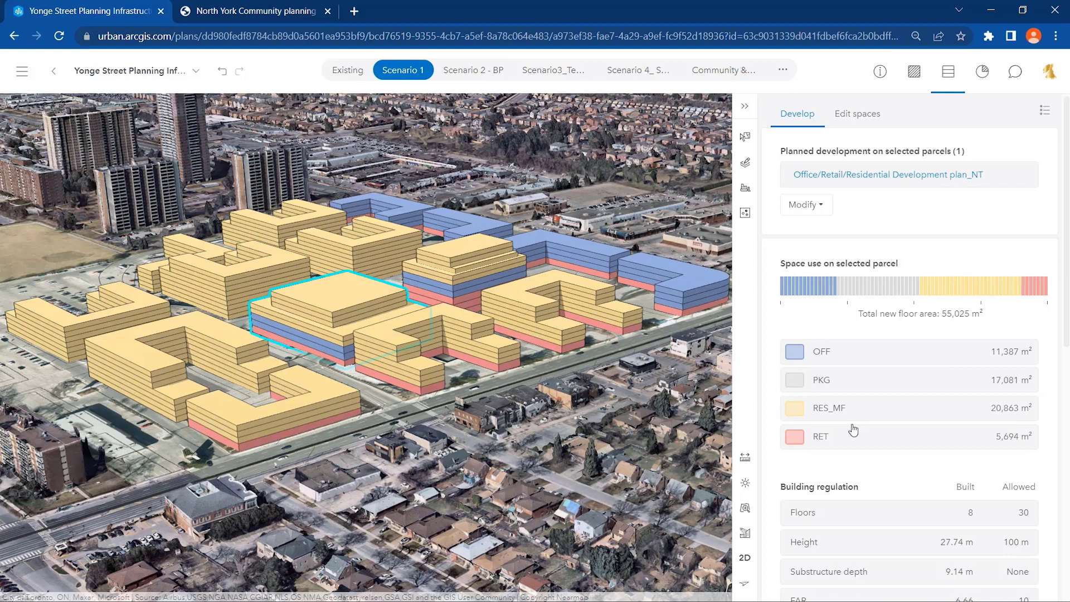
Duplicate the ground-floor retail space twice and shrink an upper floor, reaching 10 floors and 34,123 m².
left_click(866, 116)
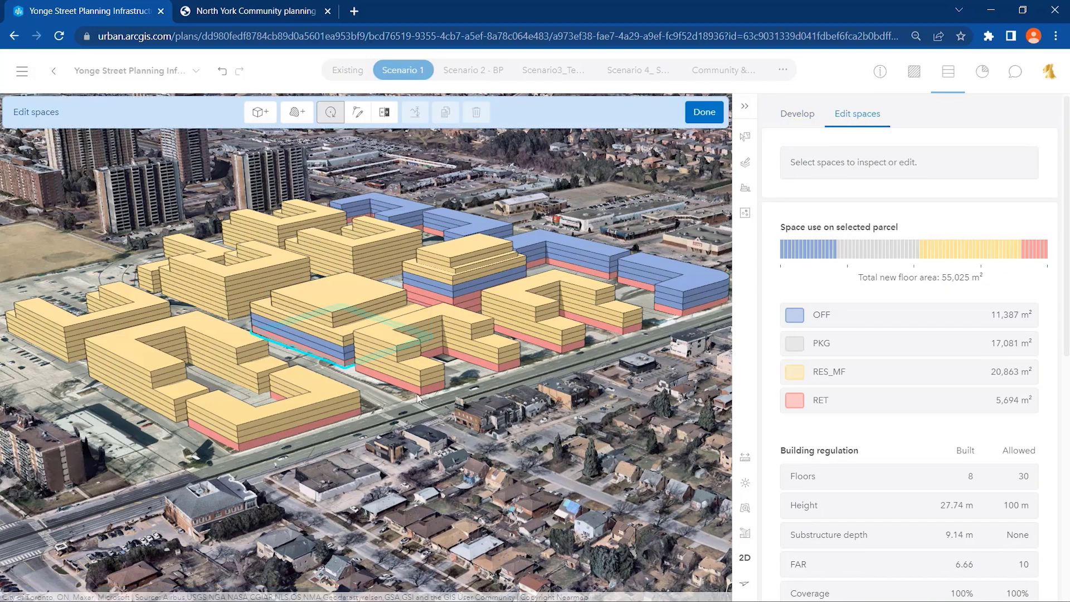
left_click(350, 370)
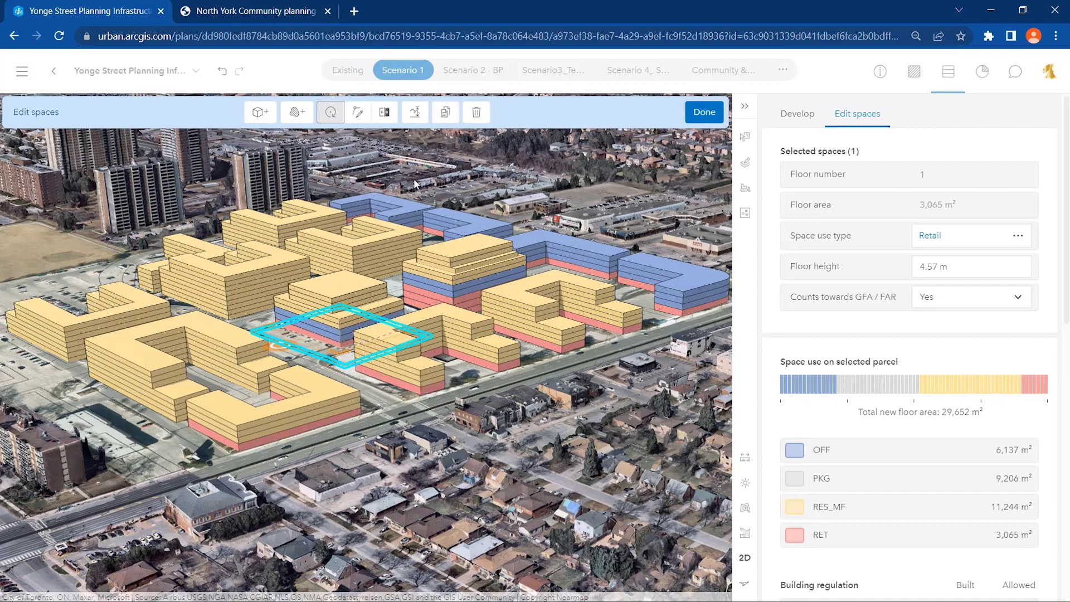
left_click(449, 116)
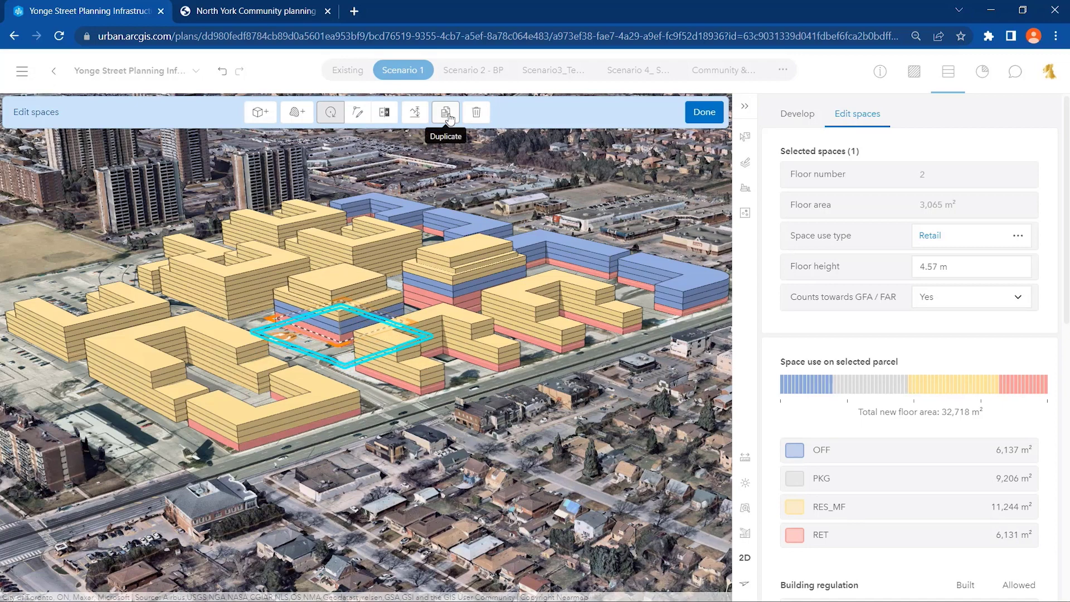
left_click(449, 116)
left_click(368, 292)
left_click_drag(367, 296, 384, 291)
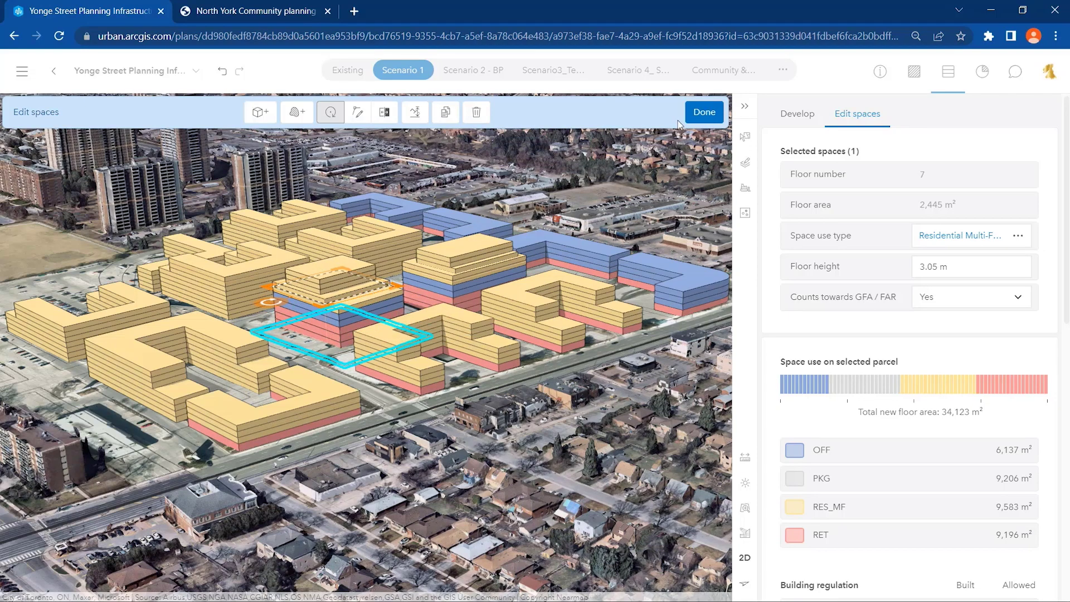
left_click(704, 112)
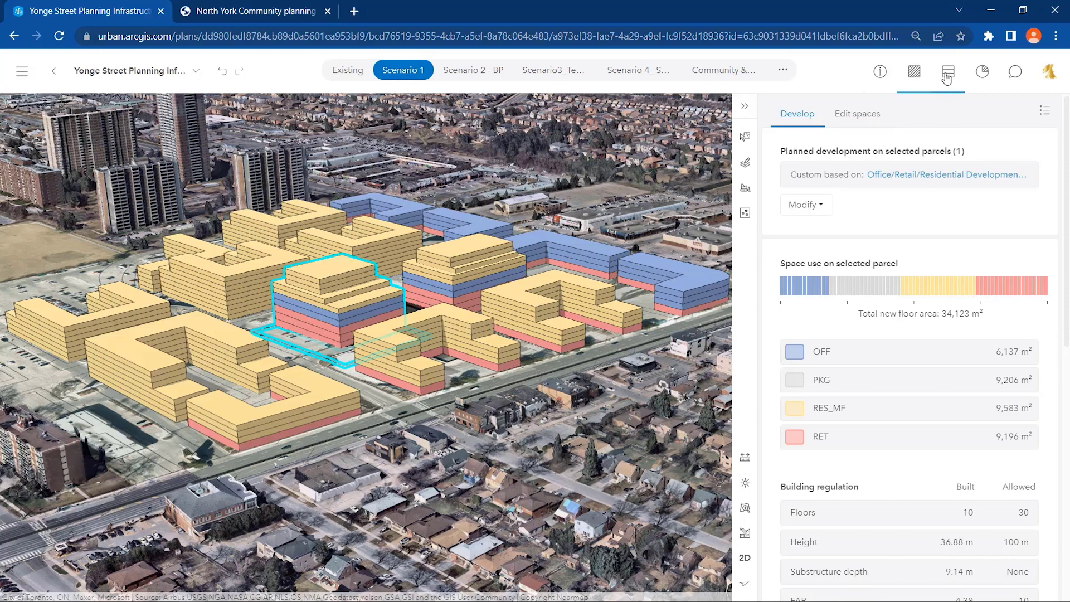
Show study-area metrics and colour buildings by Total Developer Cost (88.91M).
left_click(982, 71)
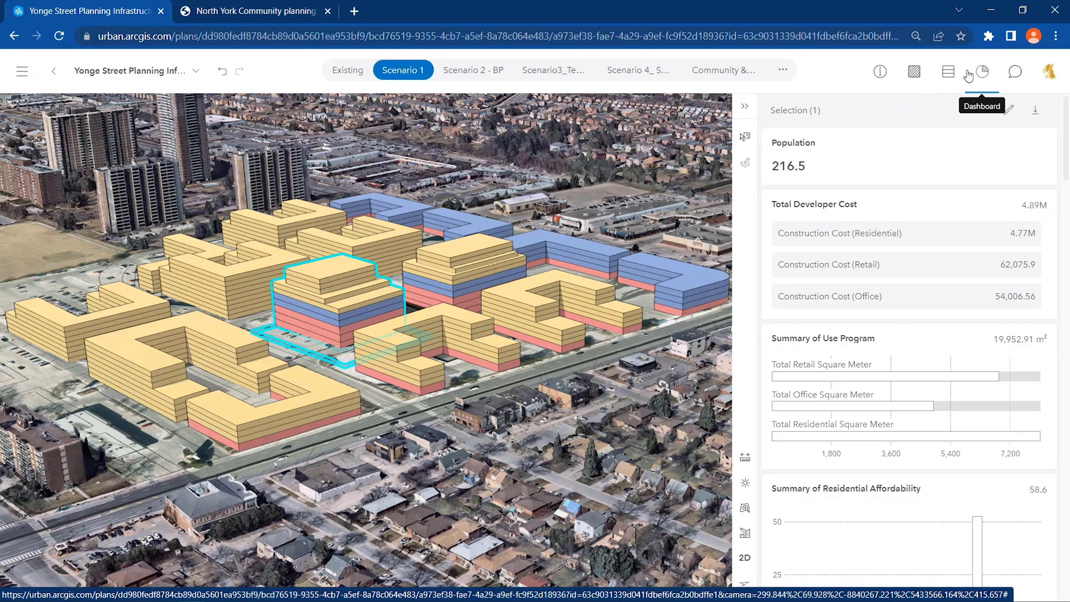
left_click(688, 167)
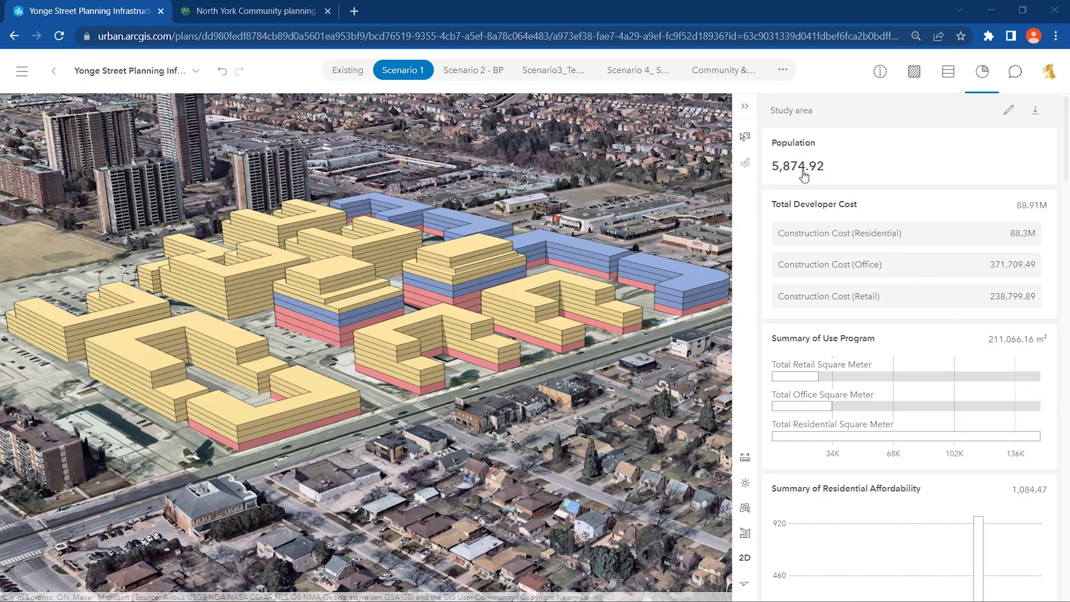
left_click(817, 212)
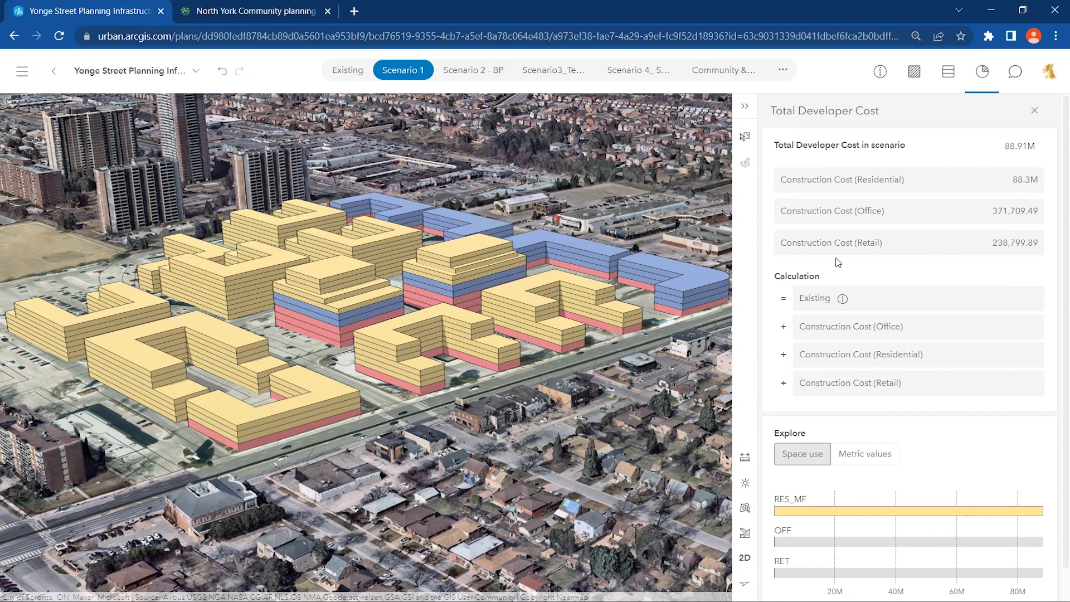
left_click(886, 454)
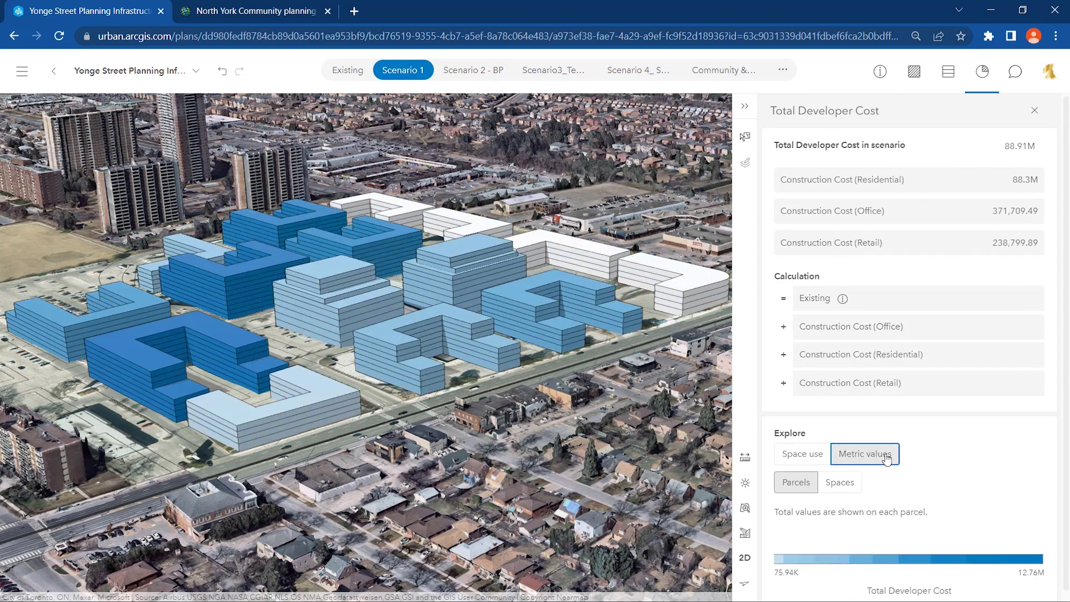
mouse_move(1032, 564)
left_click(1034, 112)
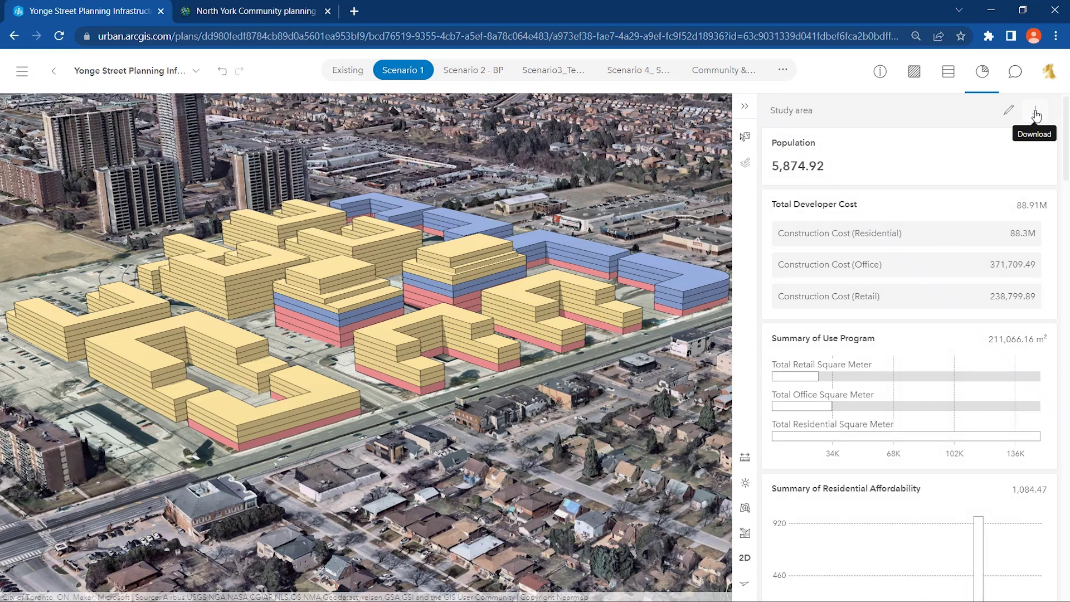
Review the Summary of Use Program card (211,066.16 m²) and return to the overview.
left_click(871, 353)
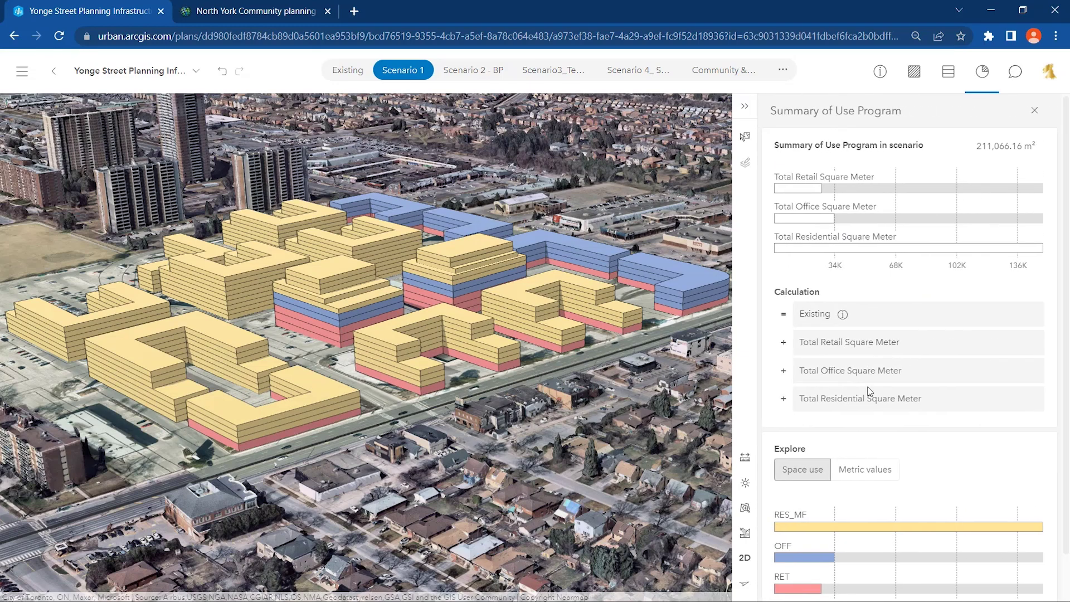
mouse_move(858, 528)
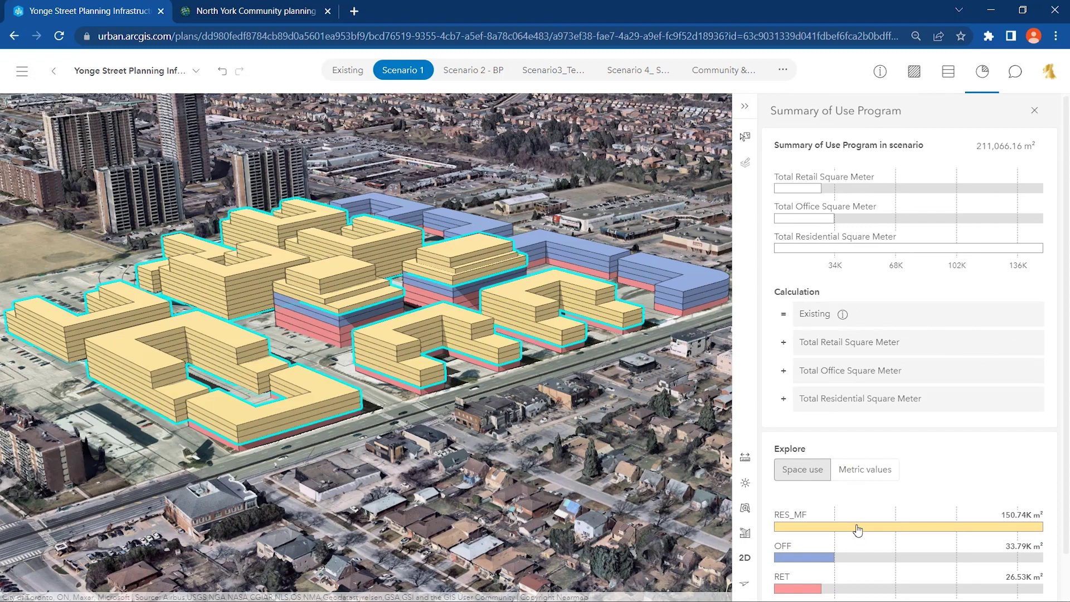
mouse_move(826, 563)
mouse_move(803, 592)
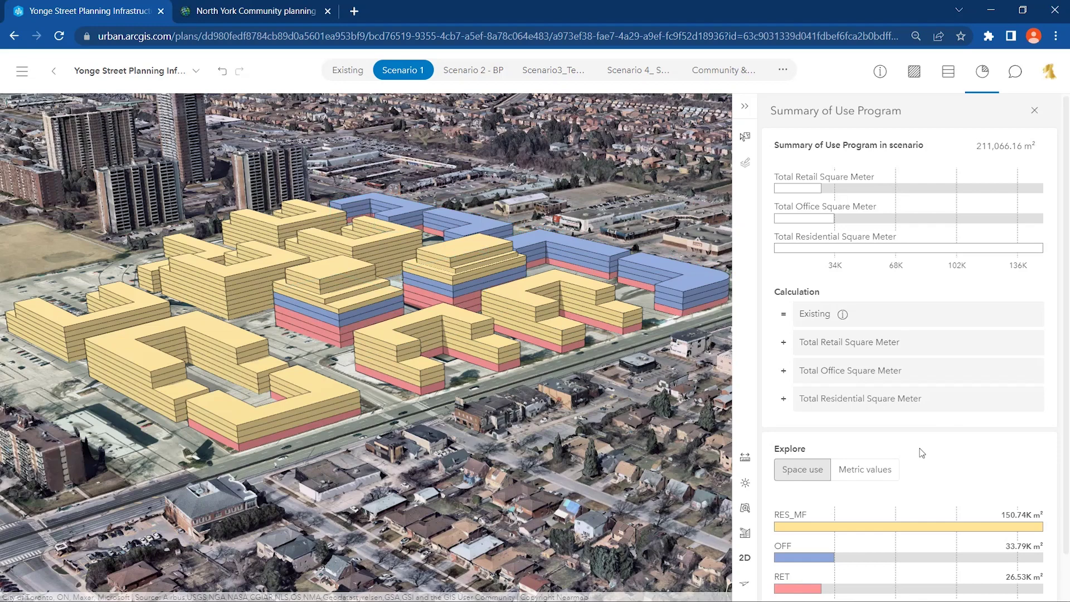
left_click(1038, 114)
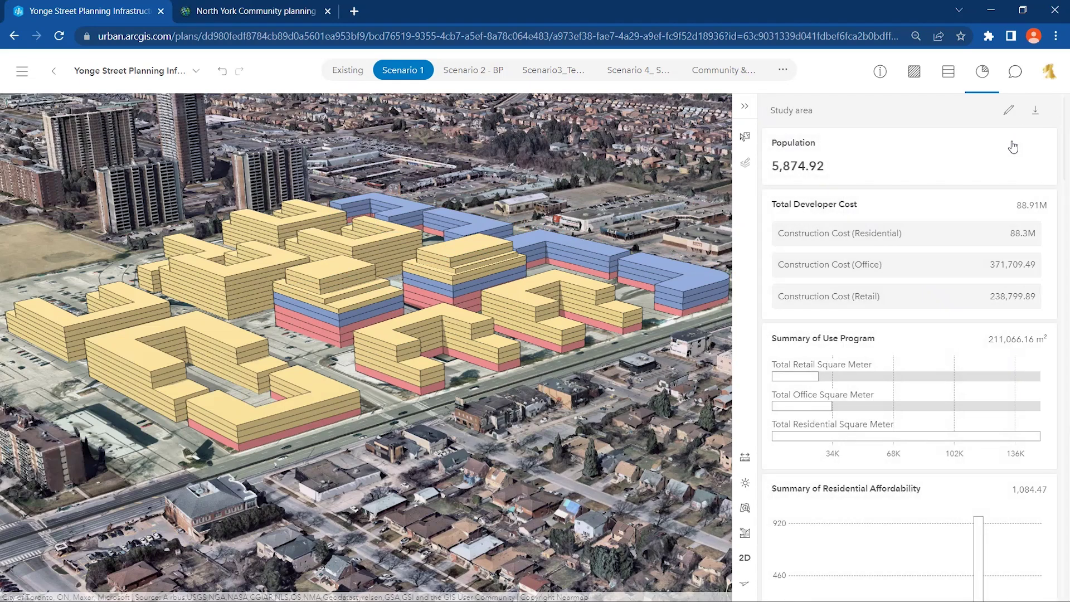
scroll(901, 304, "down", 10)
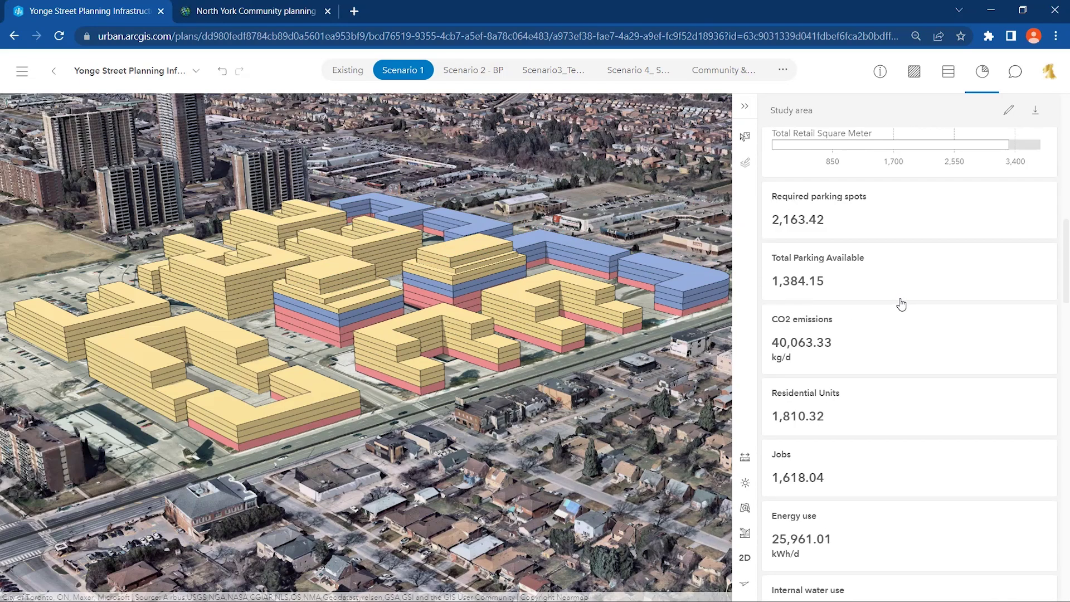
left_click(817, 224)
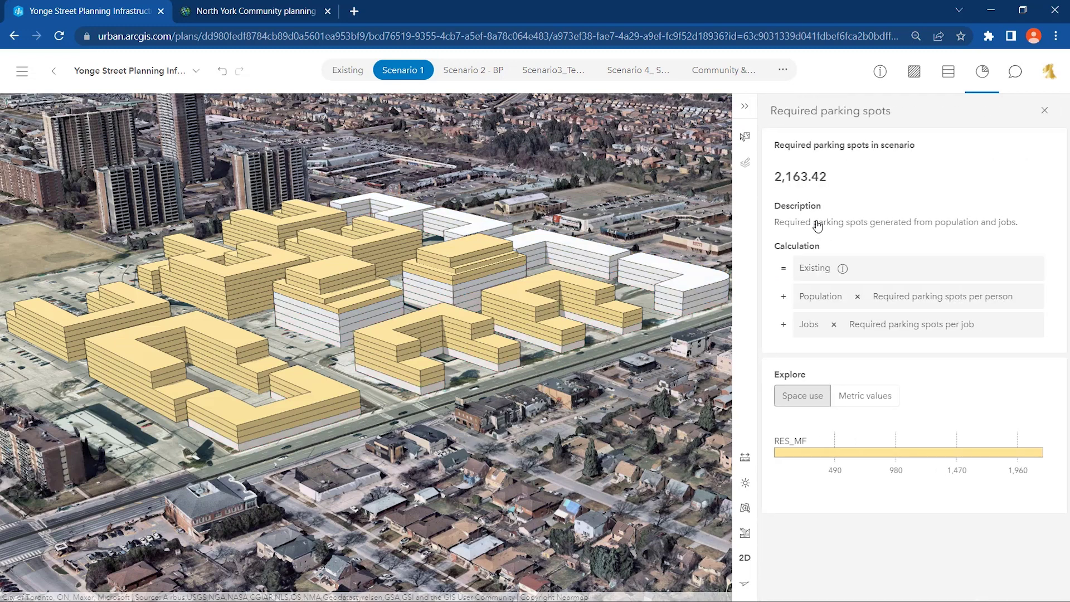
left_click(1047, 113)
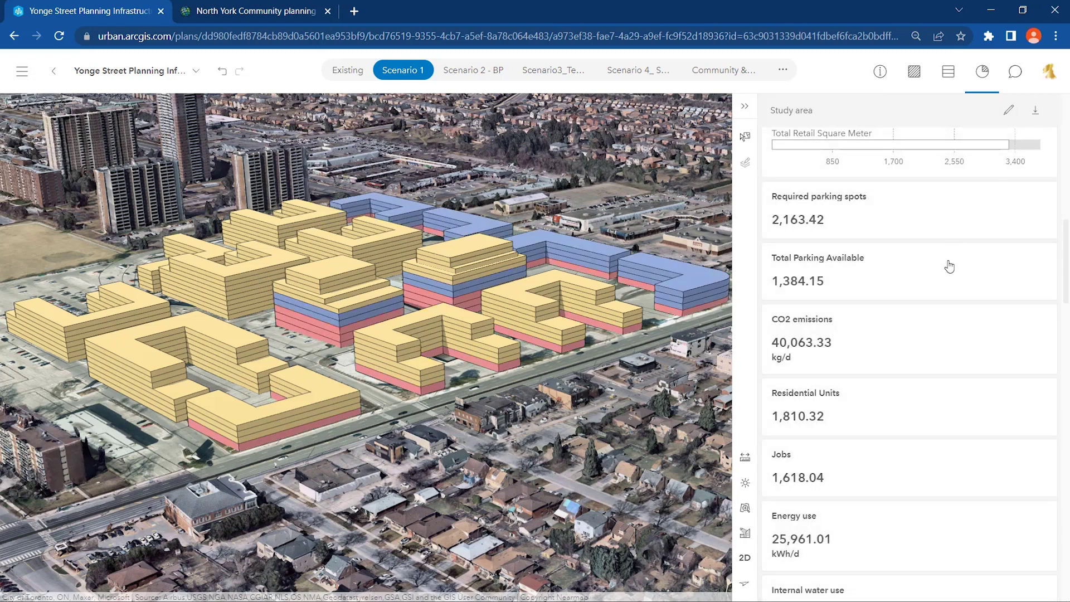
scroll(948, 270, "down", 5)
scroll(948, 272, "down", 5)
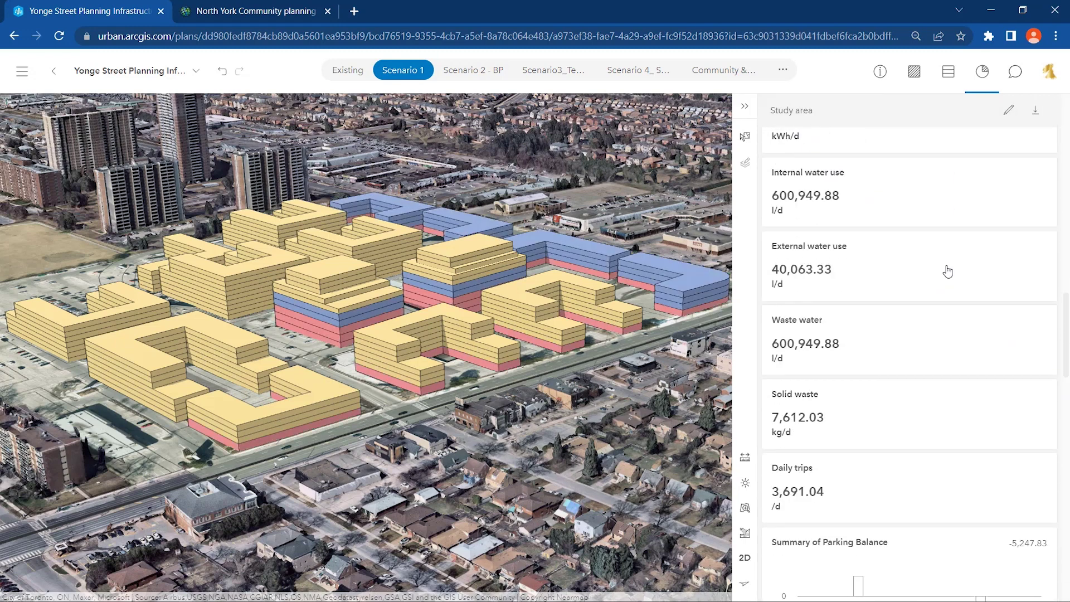
scroll(949, 271, "down", 4)
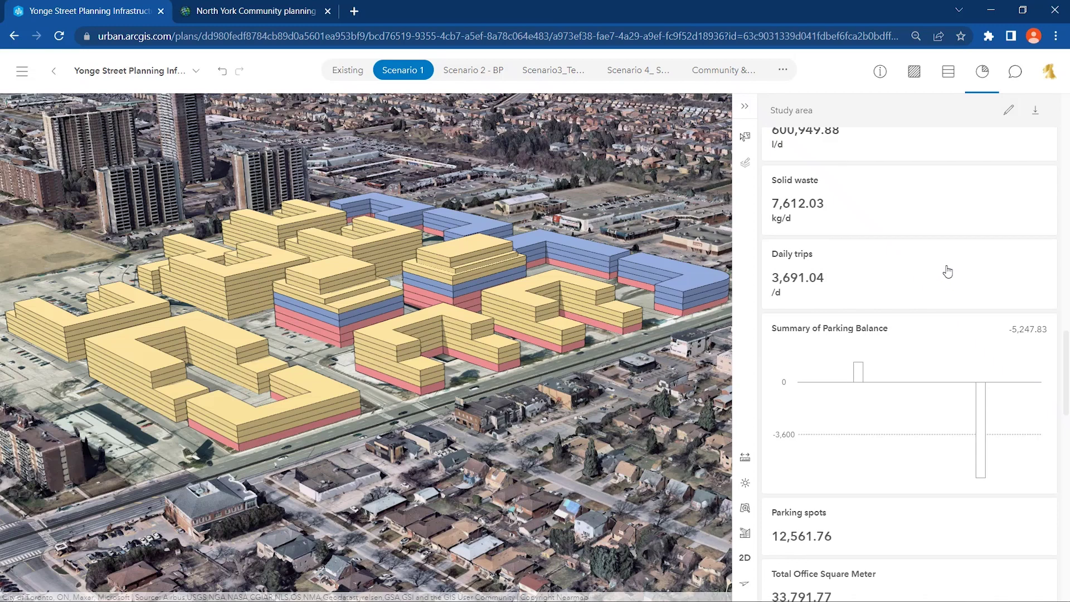
scroll(948, 272, "down", 3)
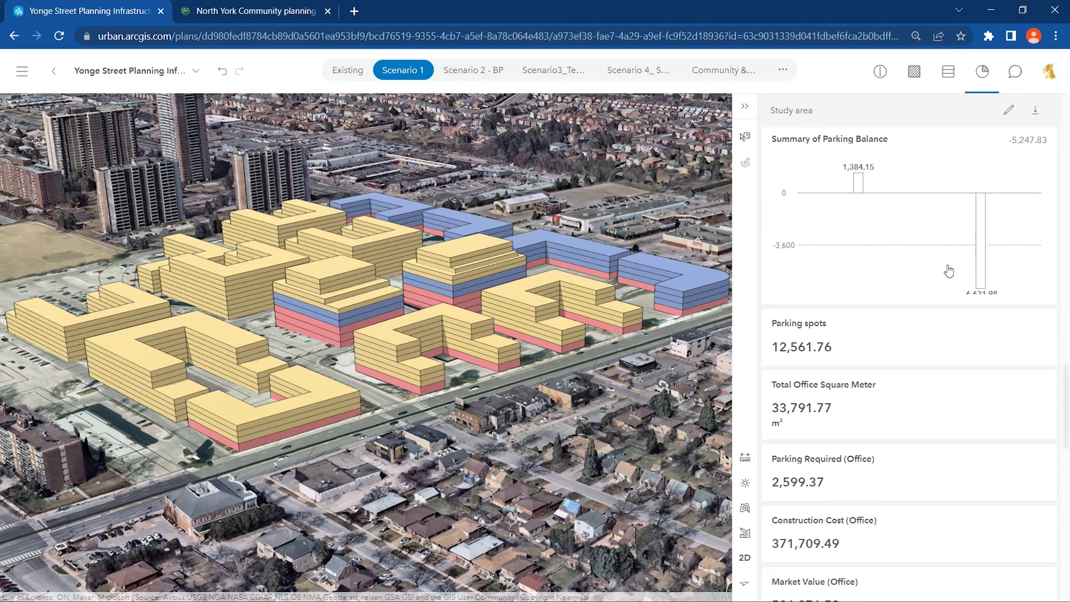
scroll(948, 271, "down", 3)
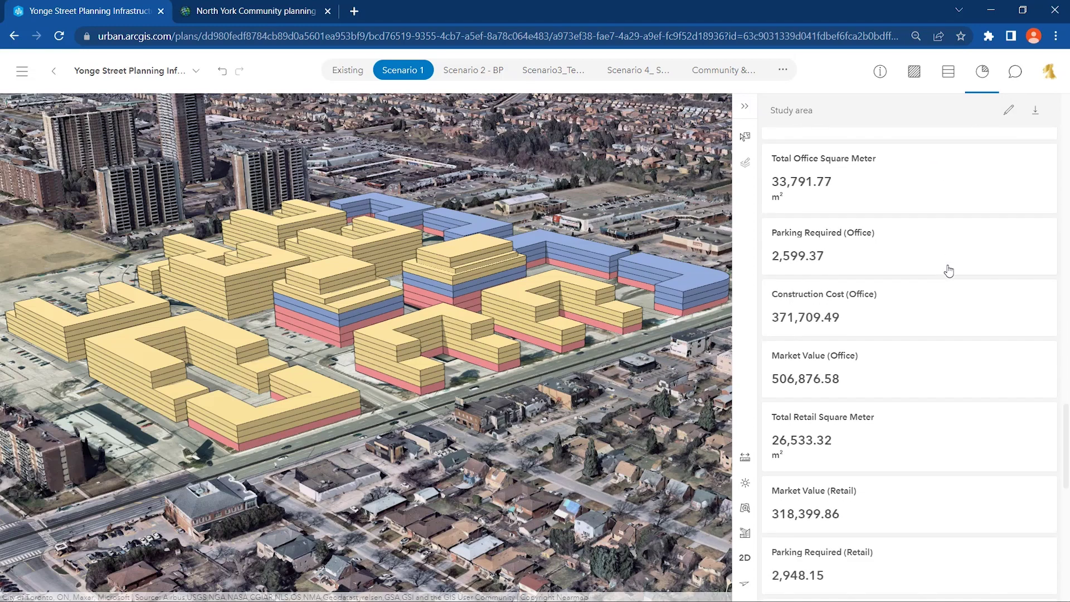
scroll(948, 271, "down", 2)
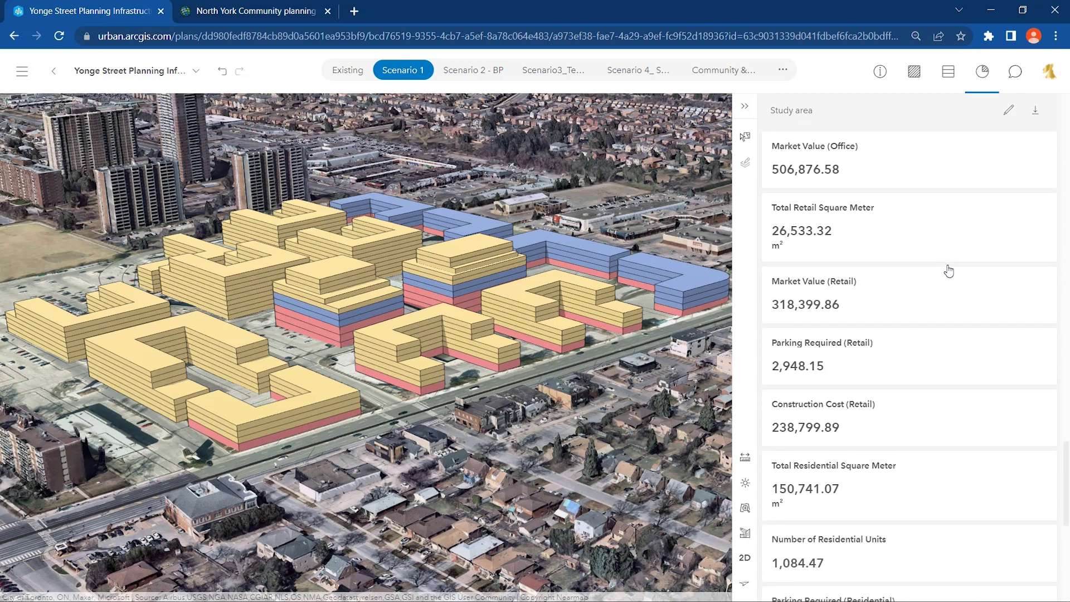
scroll(950, 270, "down", 3)
scroll(950, 270, "down", 4)
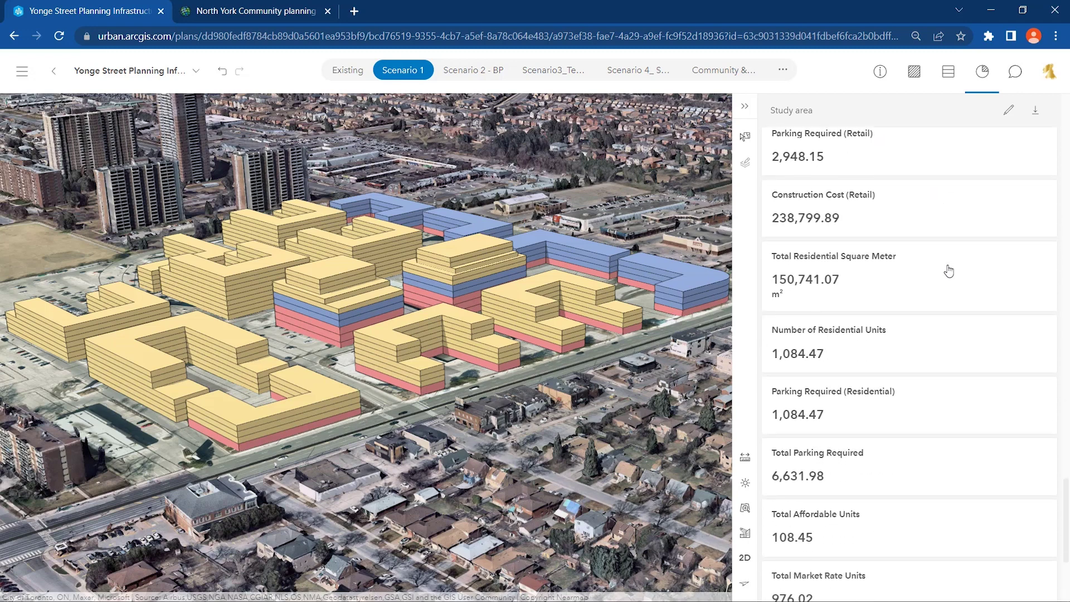
scroll(949, 272, "down", 1)
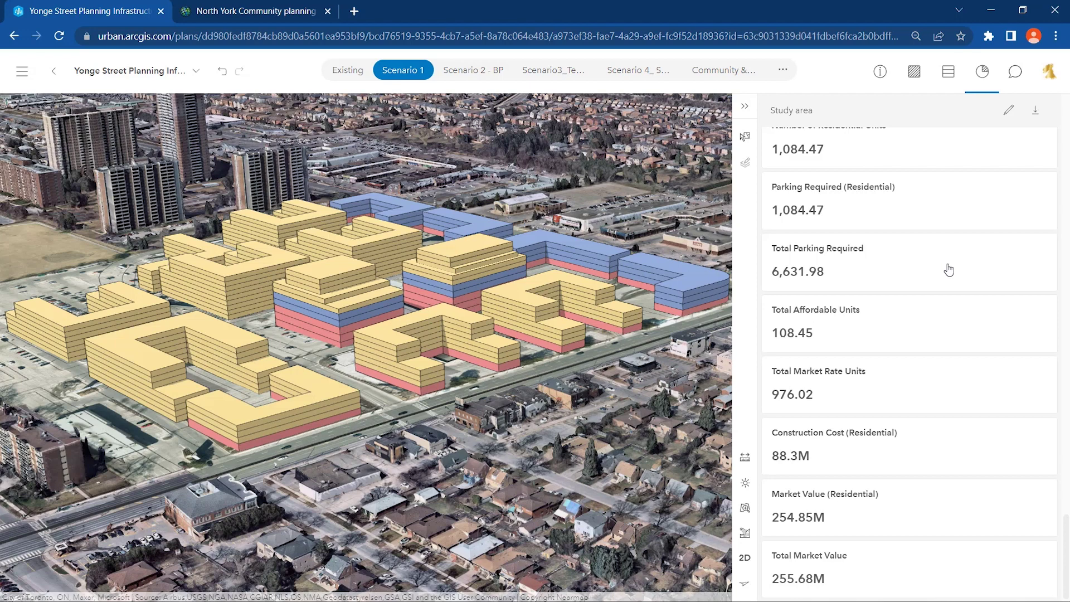
scroll(949, 269, "up", 9)
scroll(949, 264, "up", 15)
scroll(949, 264, "up", 15)
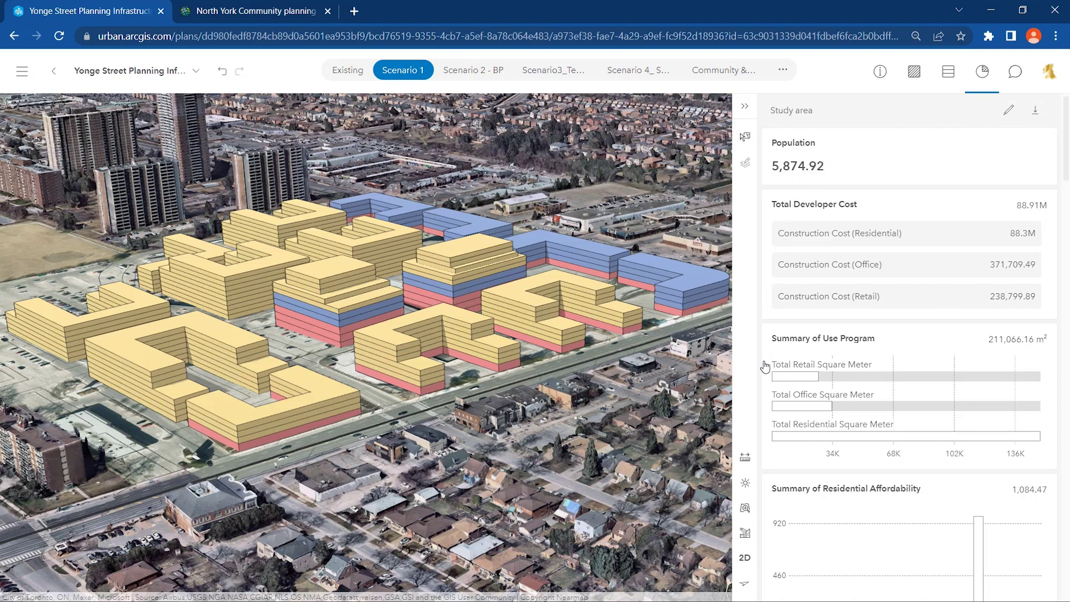
In 2D, profile a 199.5 m line from a building to the street, checking Scene and Ground stats.
left_click(744, 457)
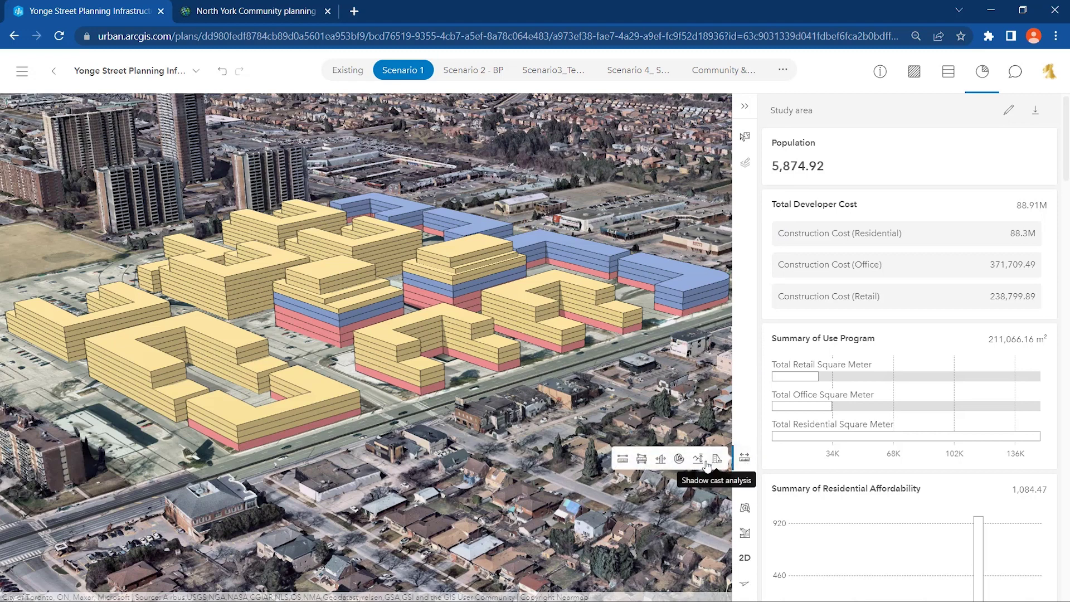
left_click(745, 559)
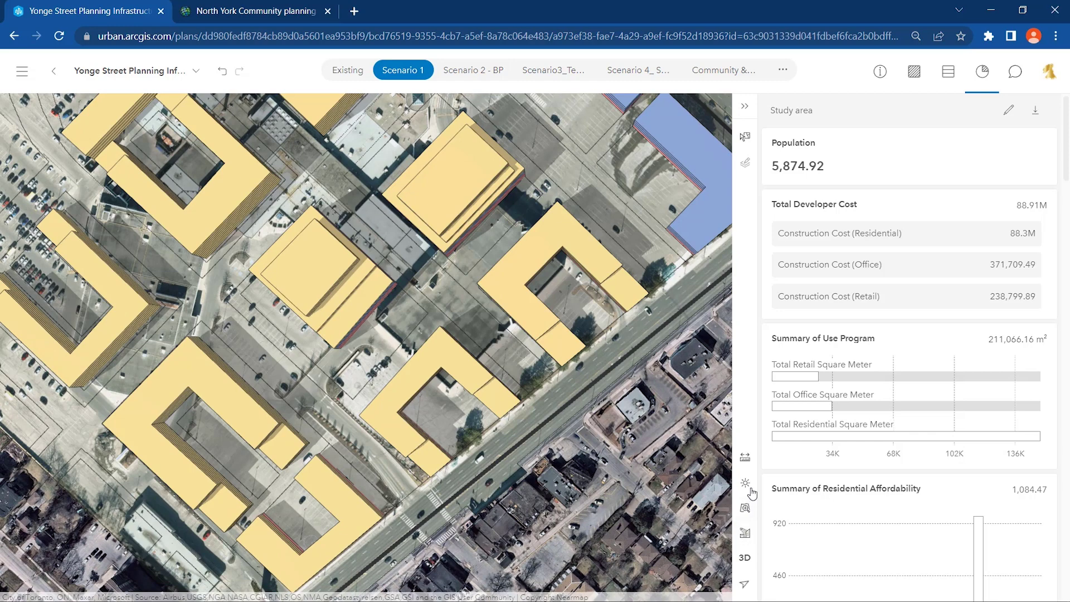
left_click(745, 457)
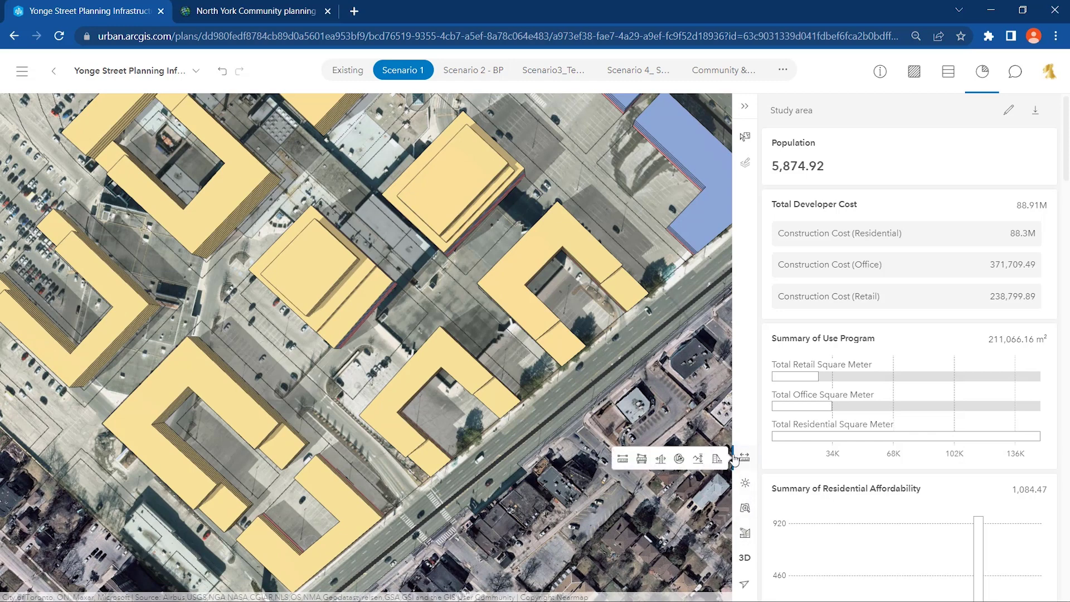
left_click(699, 460)
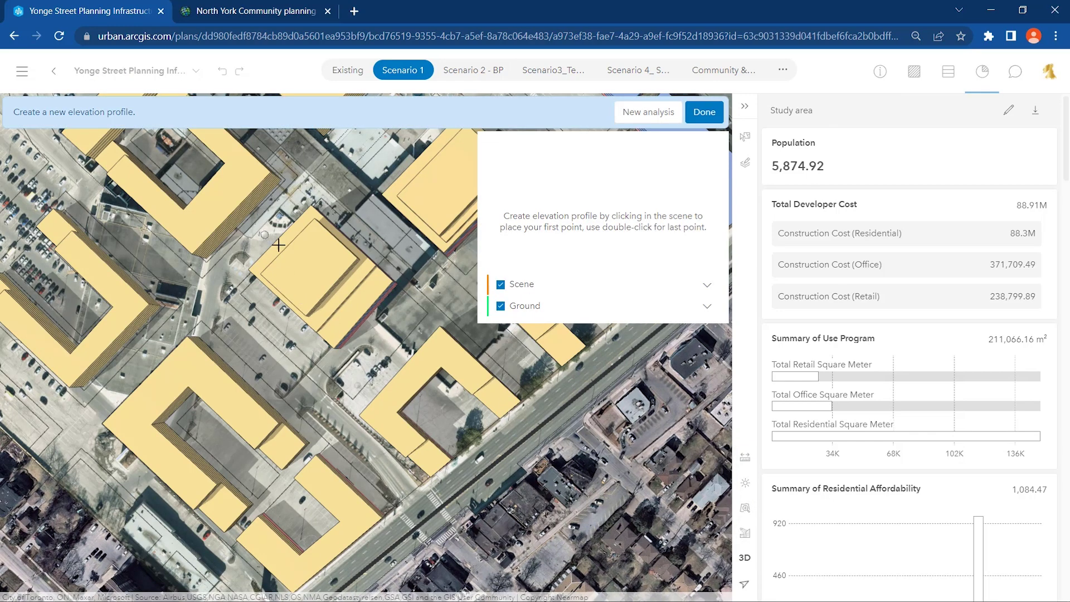
left_click(264, 235)
double_click(520, 471)
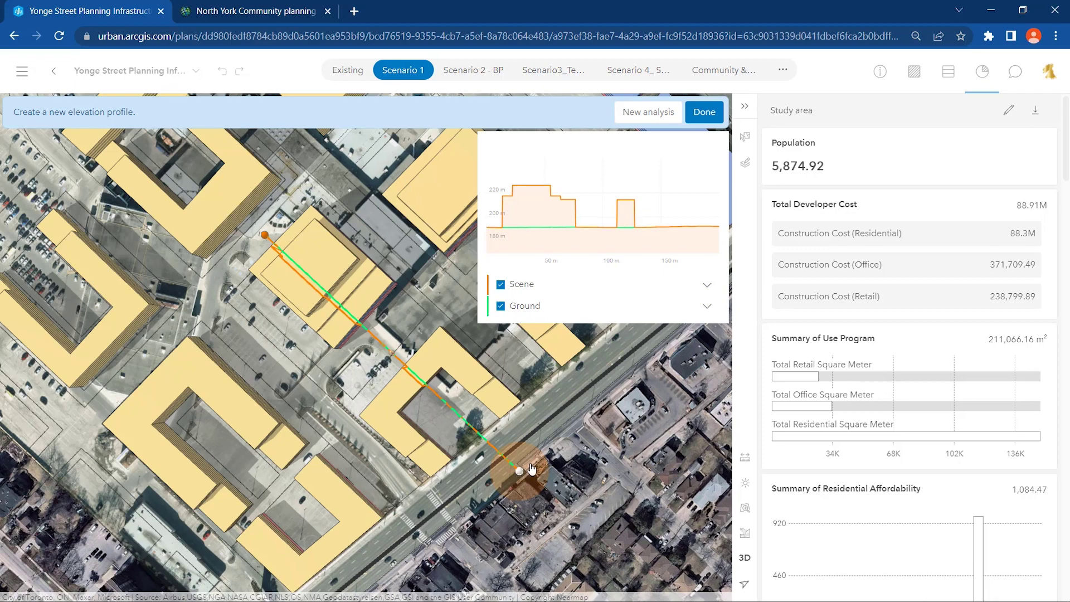
left_click(708, 285)
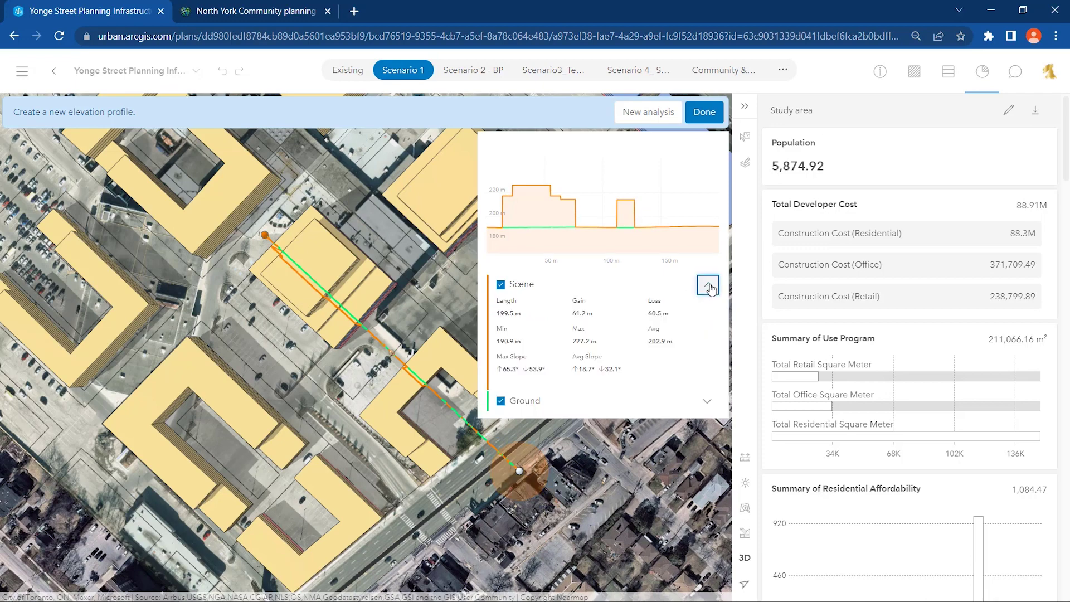
left_click(708, 402)
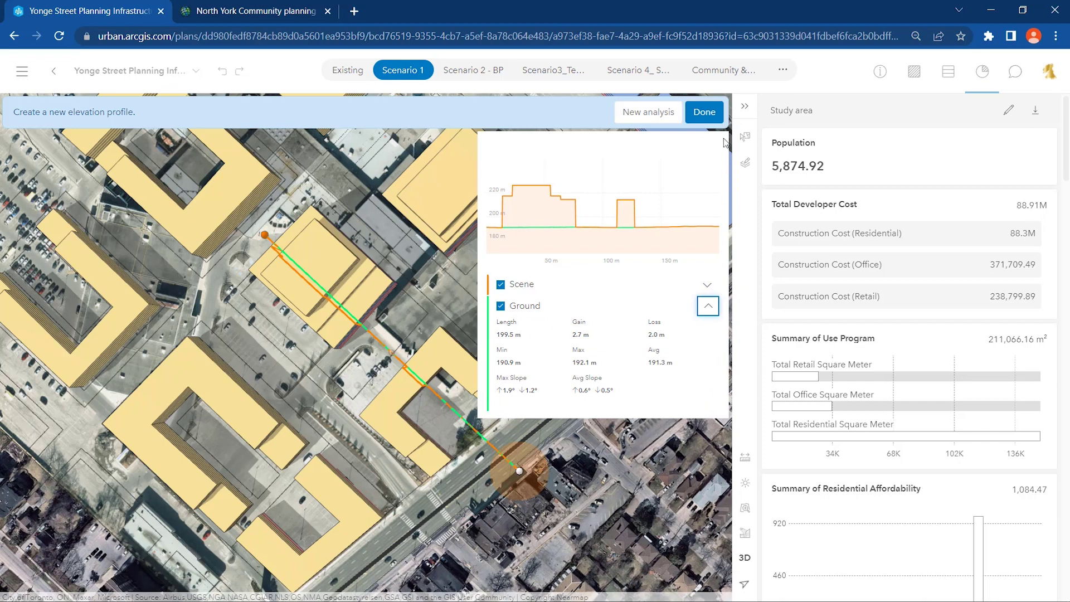
left_click(707, 113)
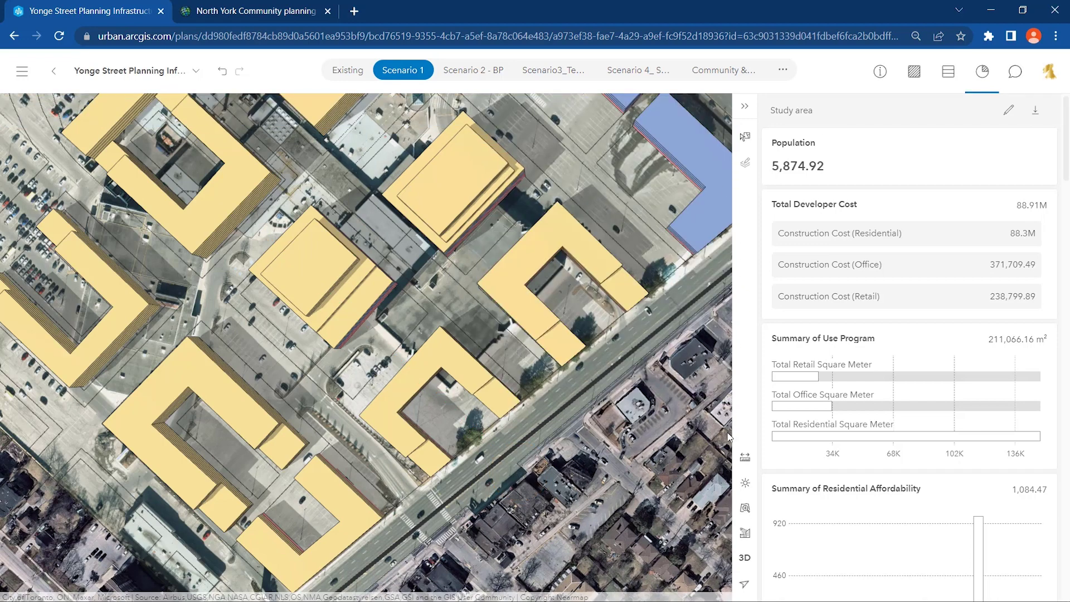
Back in 3D, check line of sight from a rooftop observer to three street targets.
left_click(745, 461)
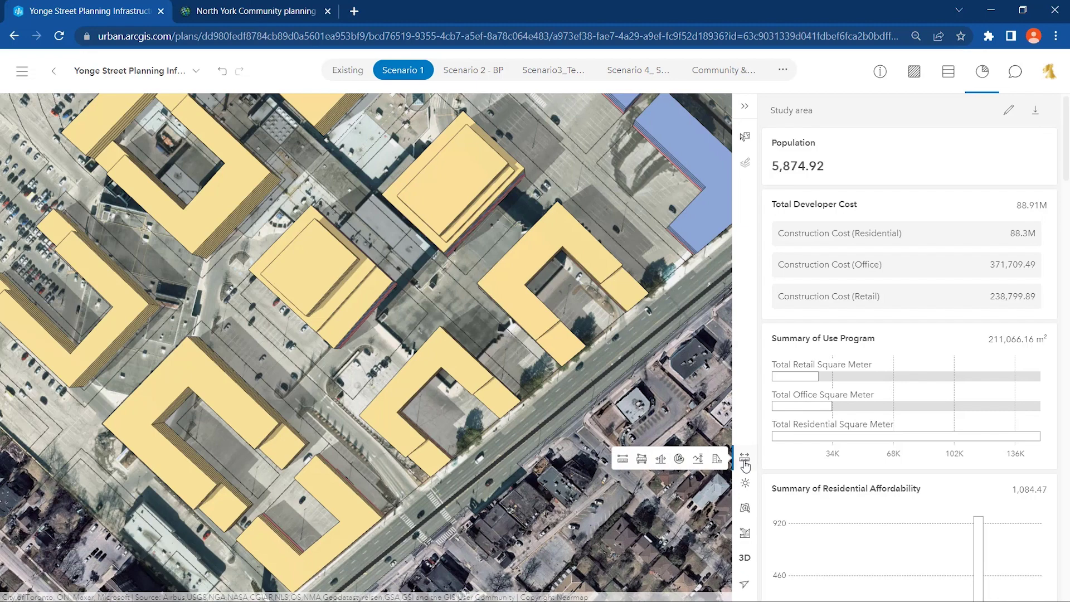
left_click(661, 460)
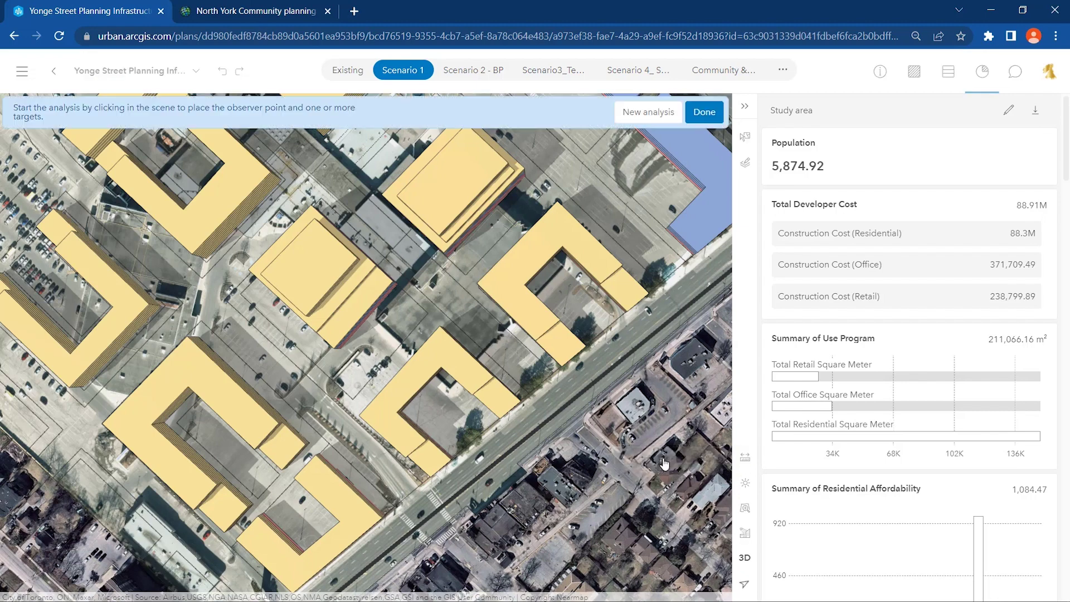
left_click(746, 558)
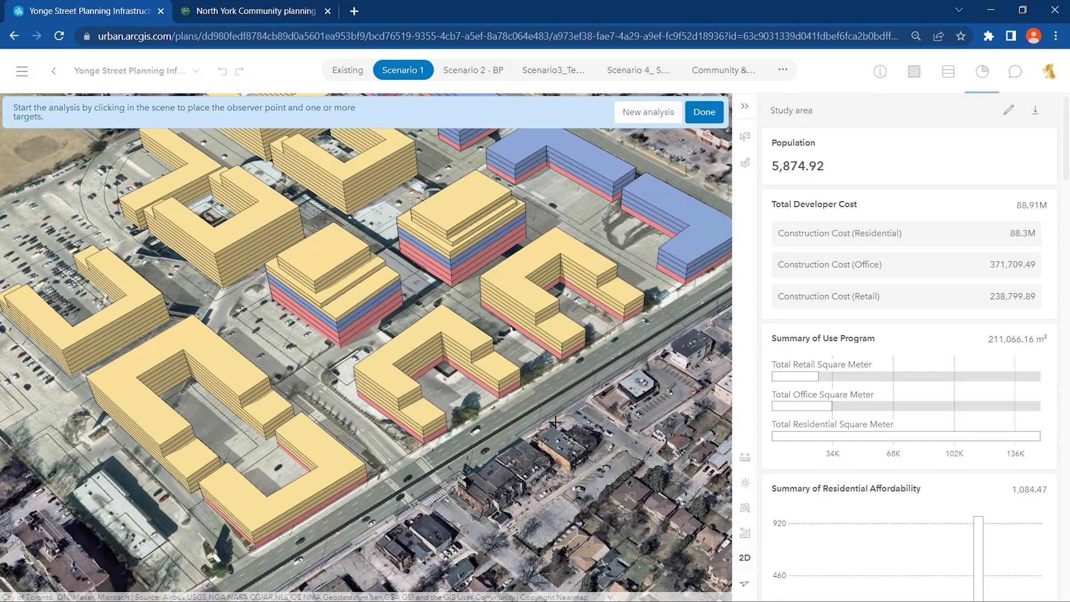
left_click(363, 276)
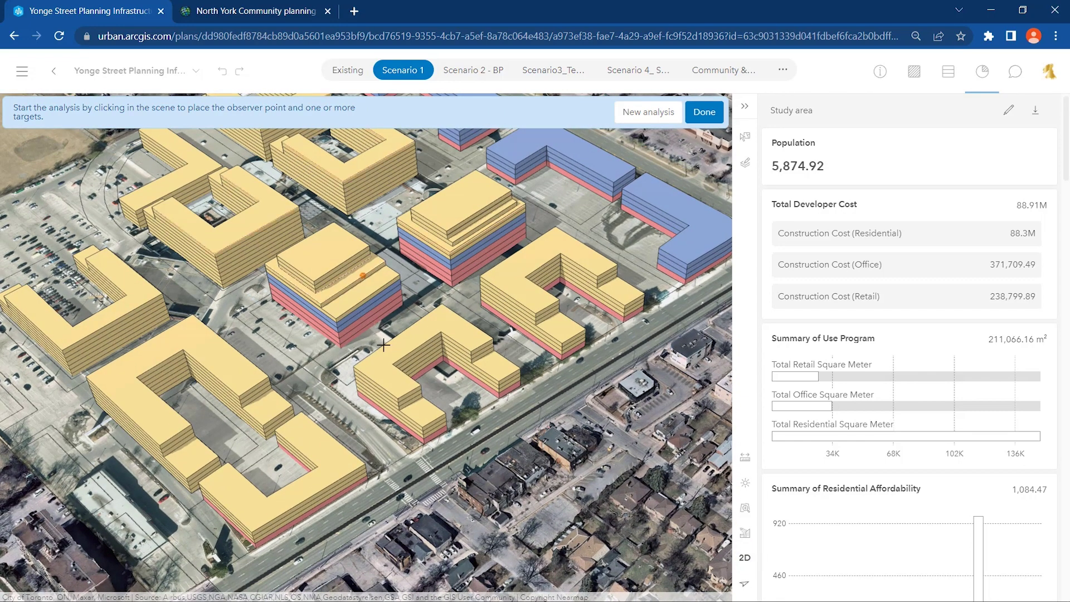
left_click(450, 478)
left_click(527, 430)
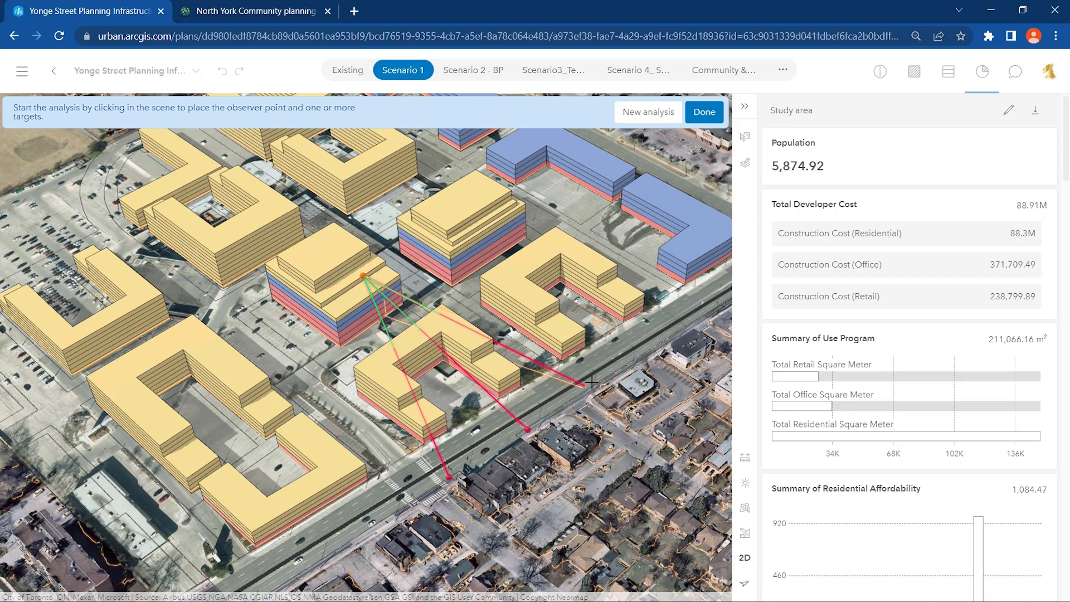
left_click(625, 363)
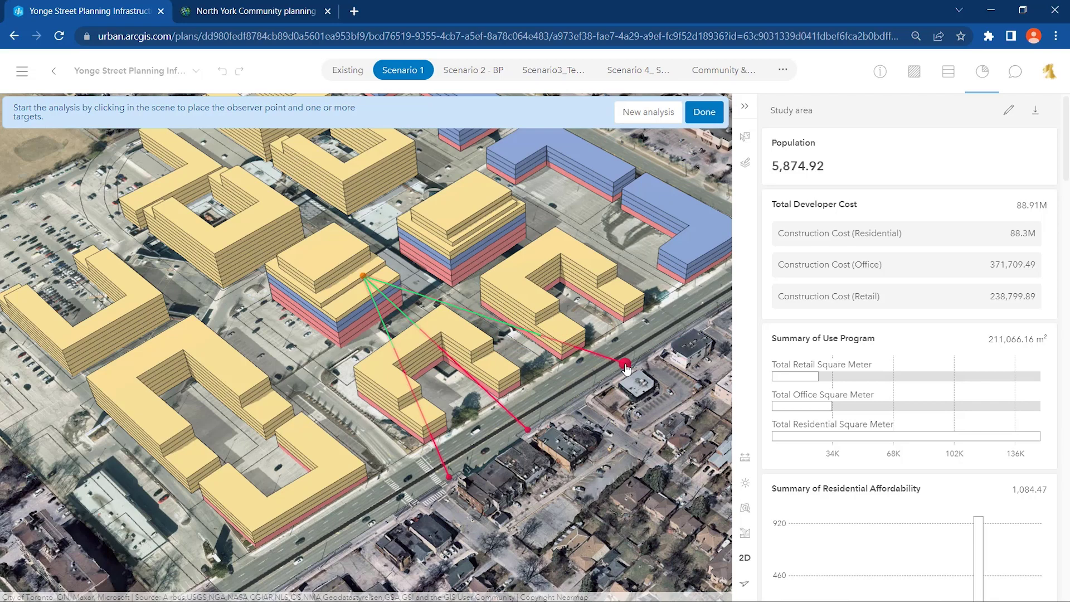
left_click(698, 117)
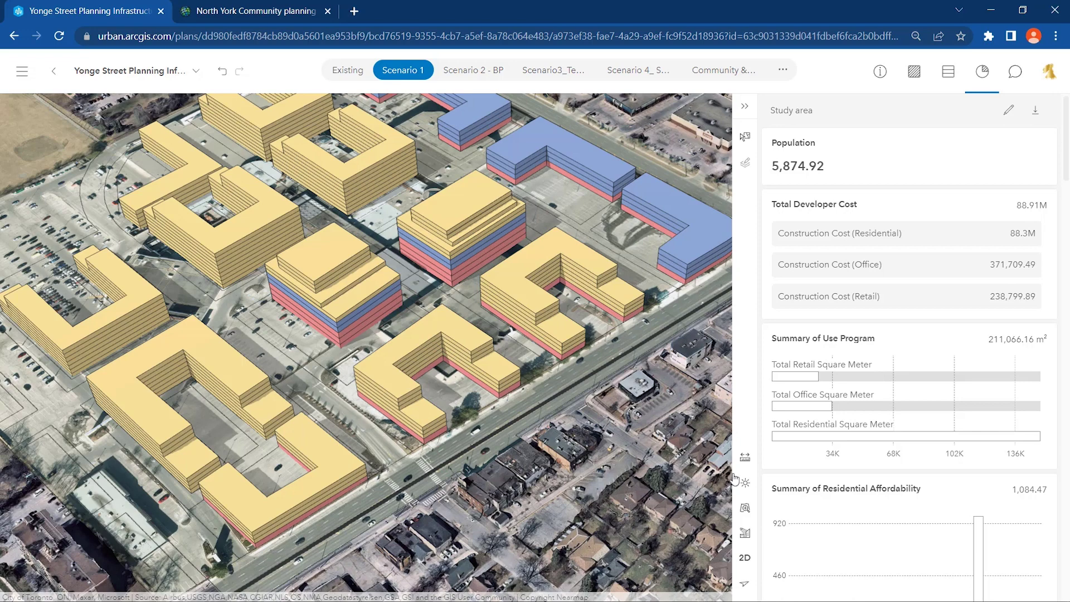
Jump to the saved Digital Twin Start viewpoint showing Scenario 1 and surrounding towers.
left_click(746, 533)
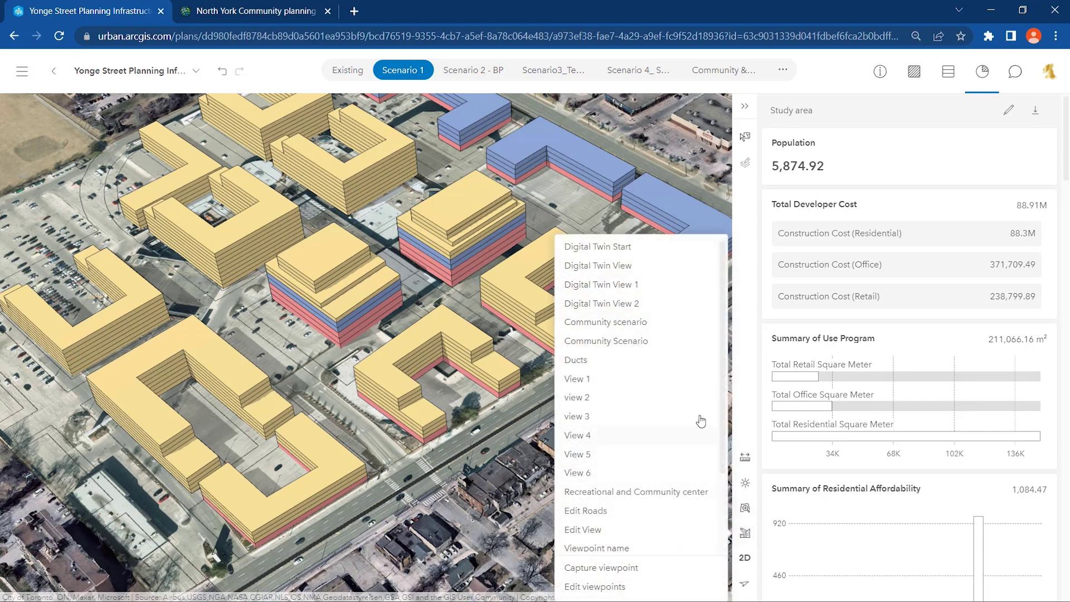
left_click(612, 251)
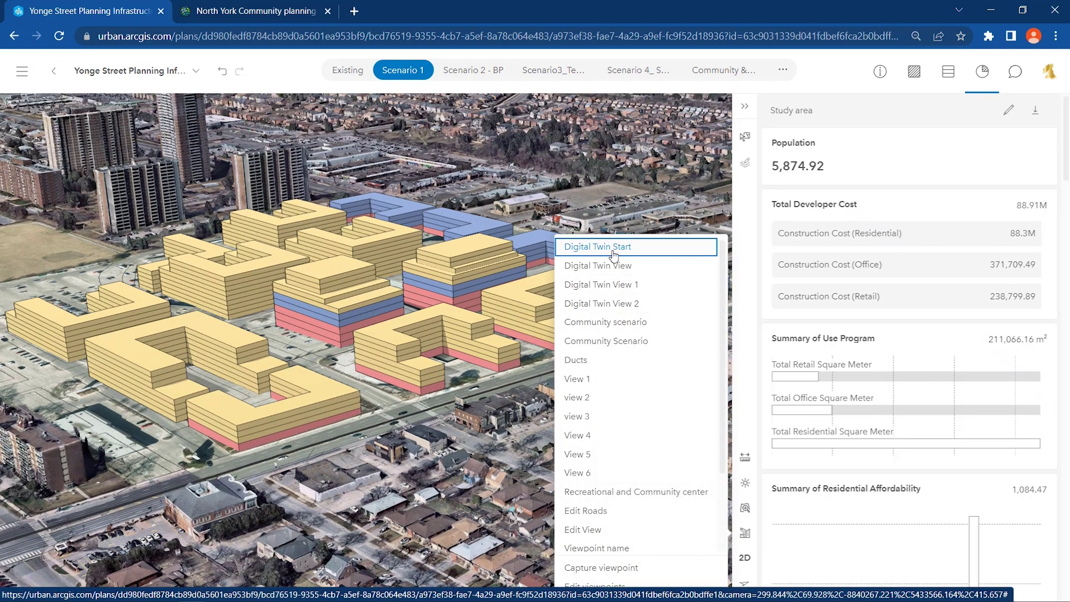
left_click(671, 202)
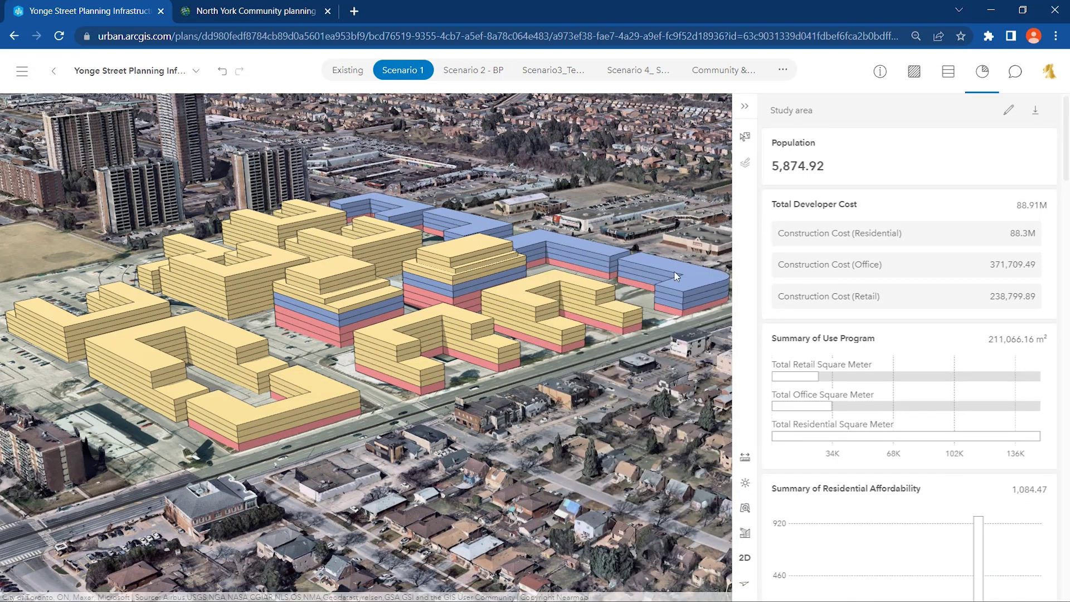
left_click(746, 458)
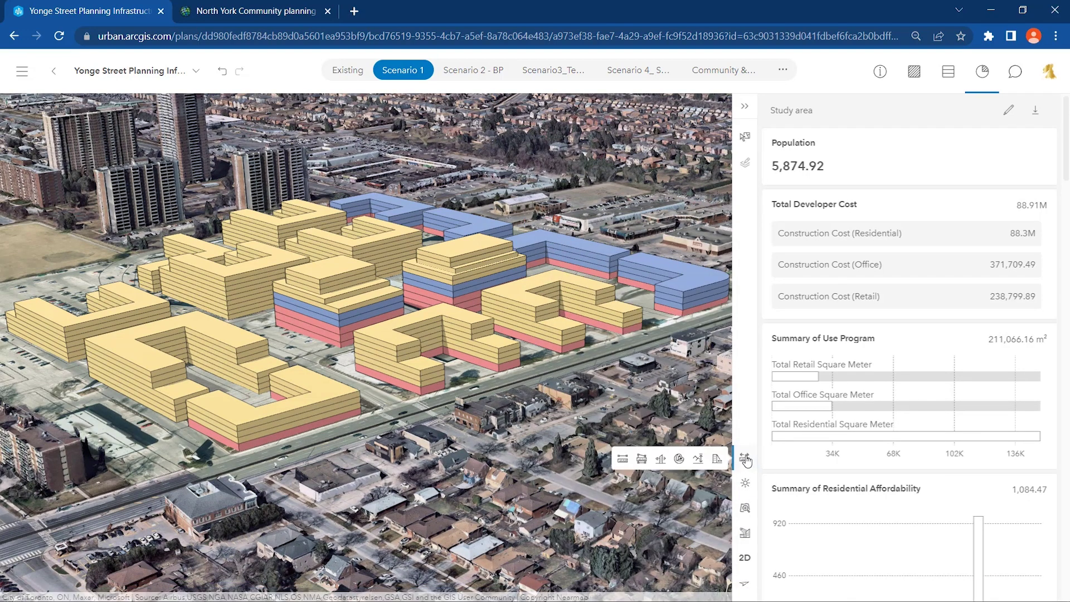
Run a shadow cast analysis for 04/03/2023, 10 AM–4 PM, reading time in shadow on the map.
left_click(716, 459)
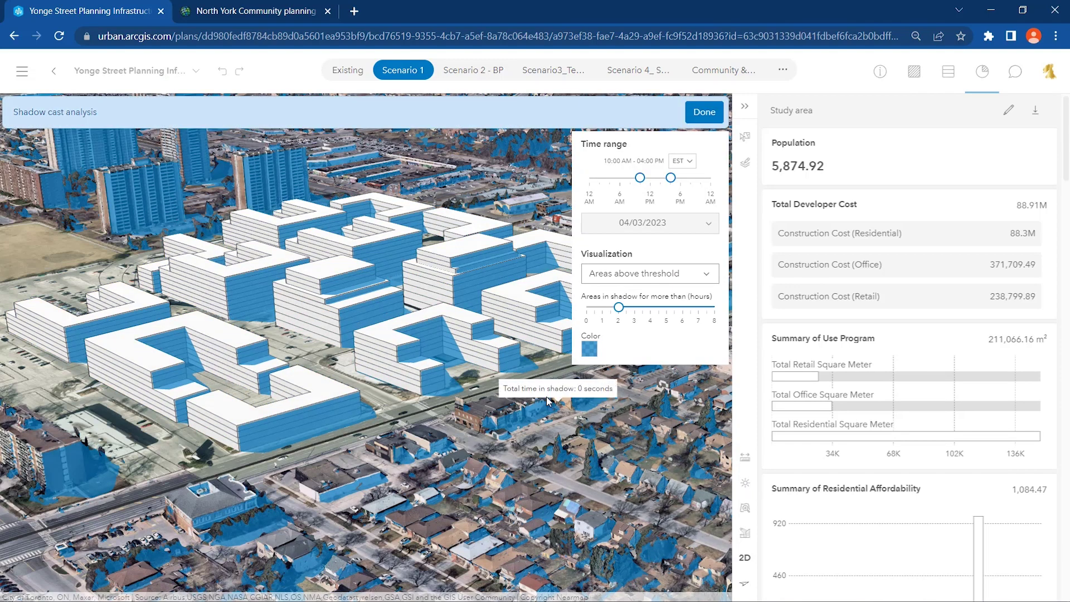
mouse_move(518, 372)
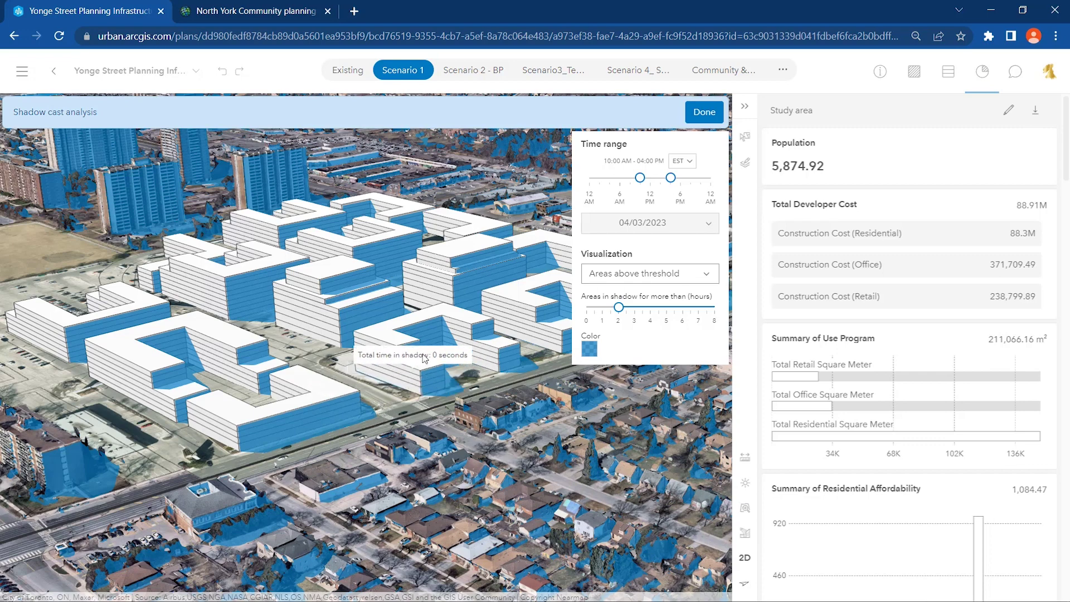
left_click(700, 112)
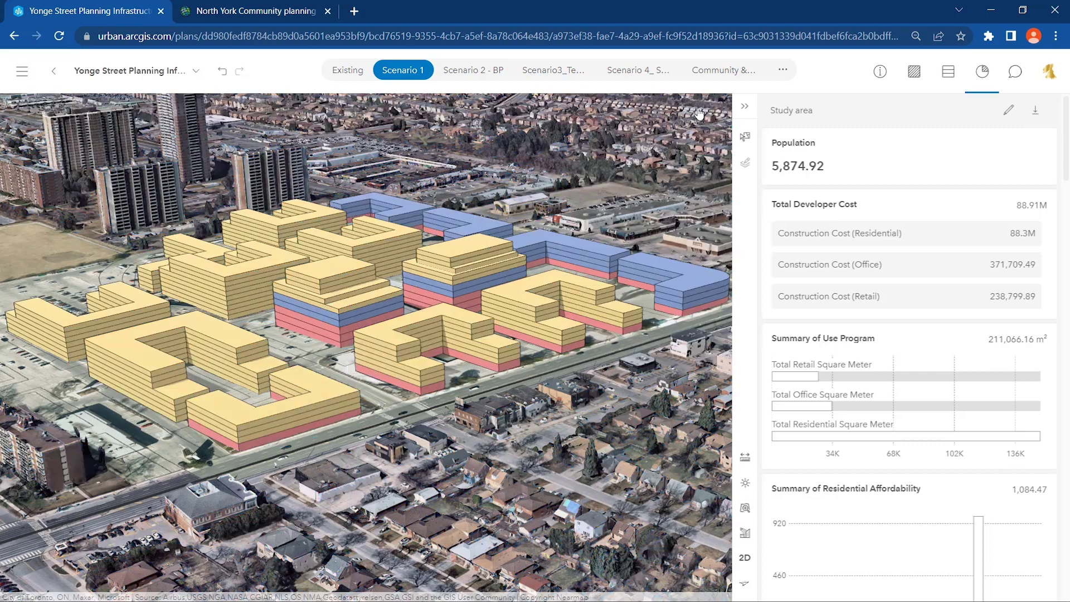
Collapse the Study area dashboard and switch to the Community scenario.
left_click(745, 107)
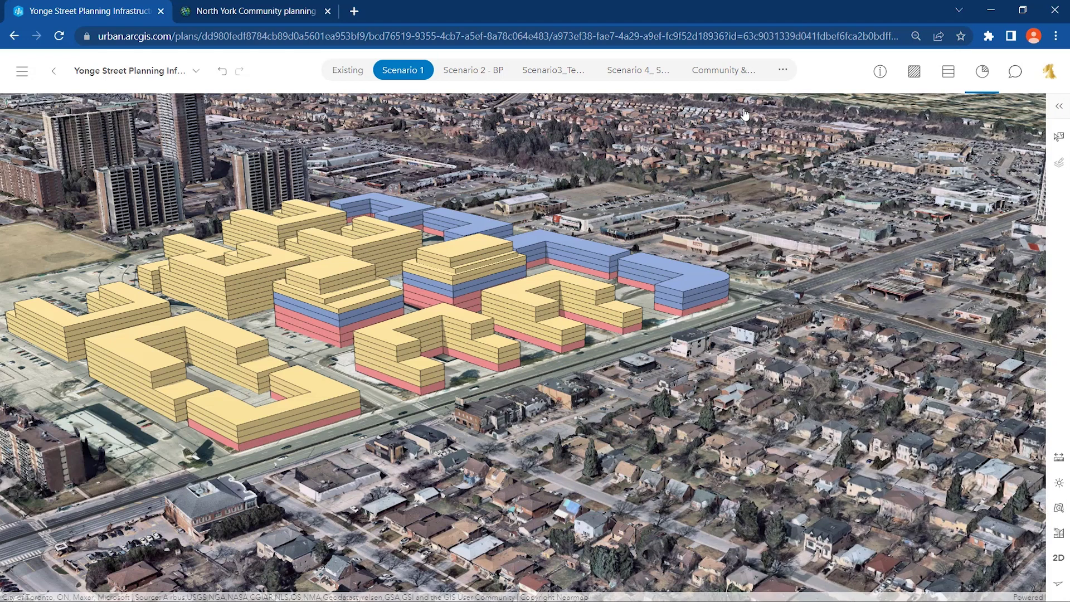
left_click(741, 72)
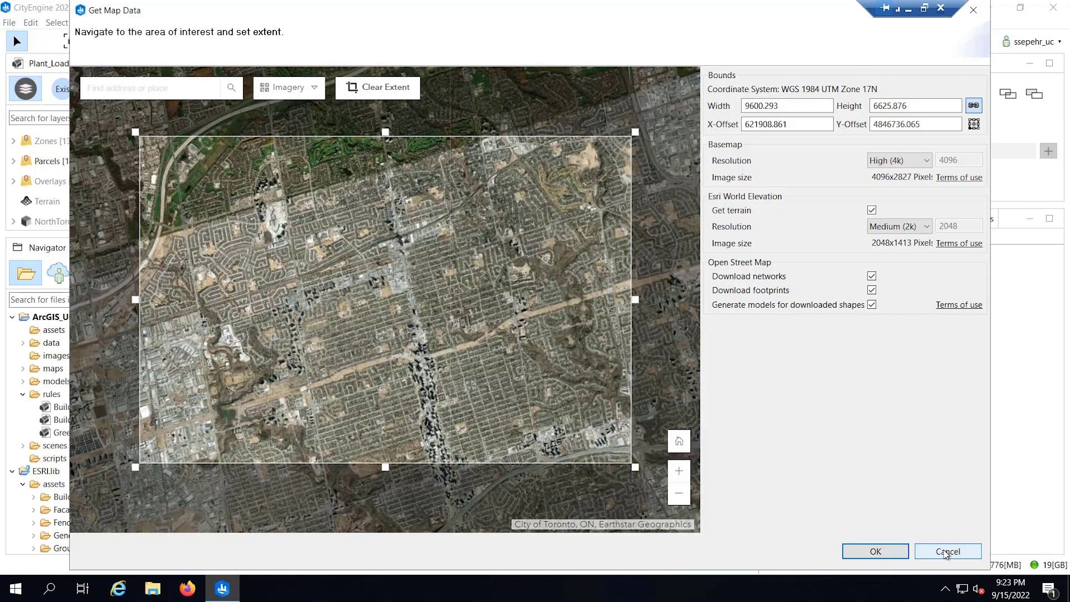
Apply Building_From_Footprint.cga to a footprint and lower its eave height to 18 m.
left_click(946, 552)
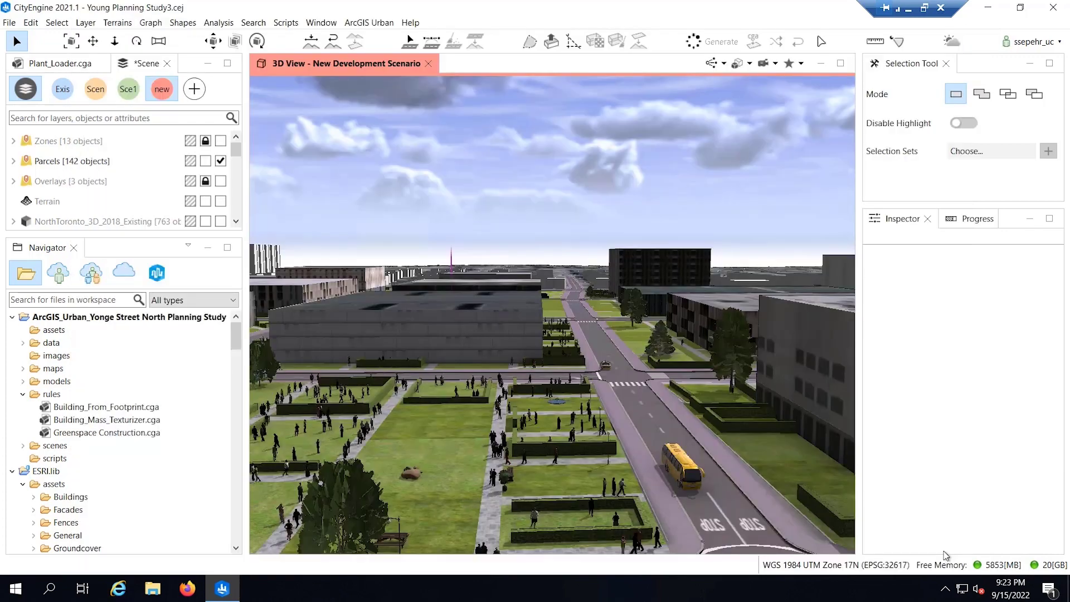
left_click(114, 407)
left_click_drag(318, 370, 408, 356)
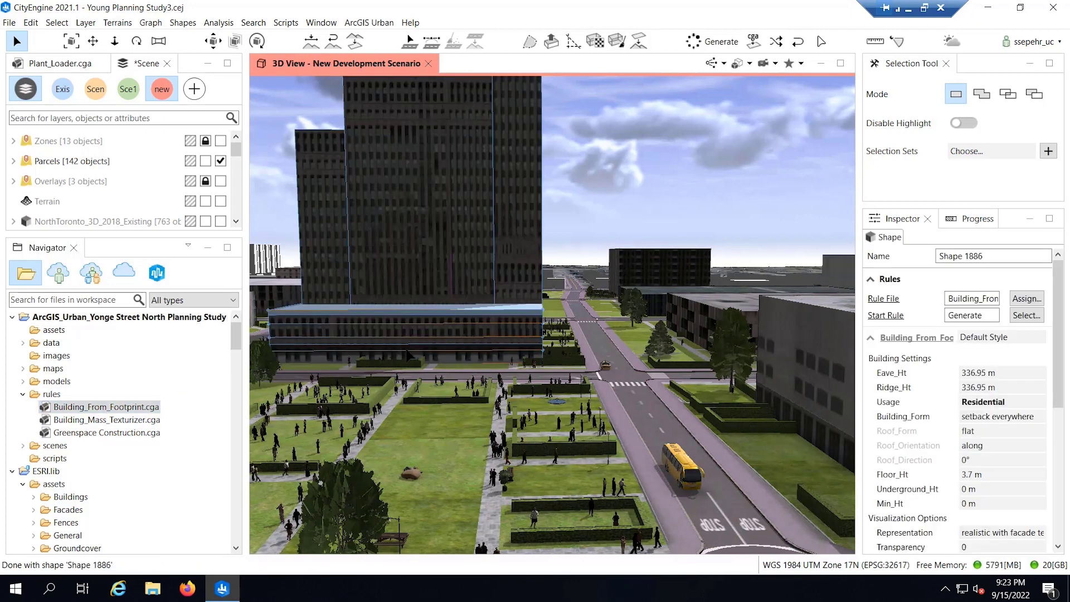
left_click(984, 372)
left_click(1041, 373)
left_click_drag(1043, 384, 968, 388)
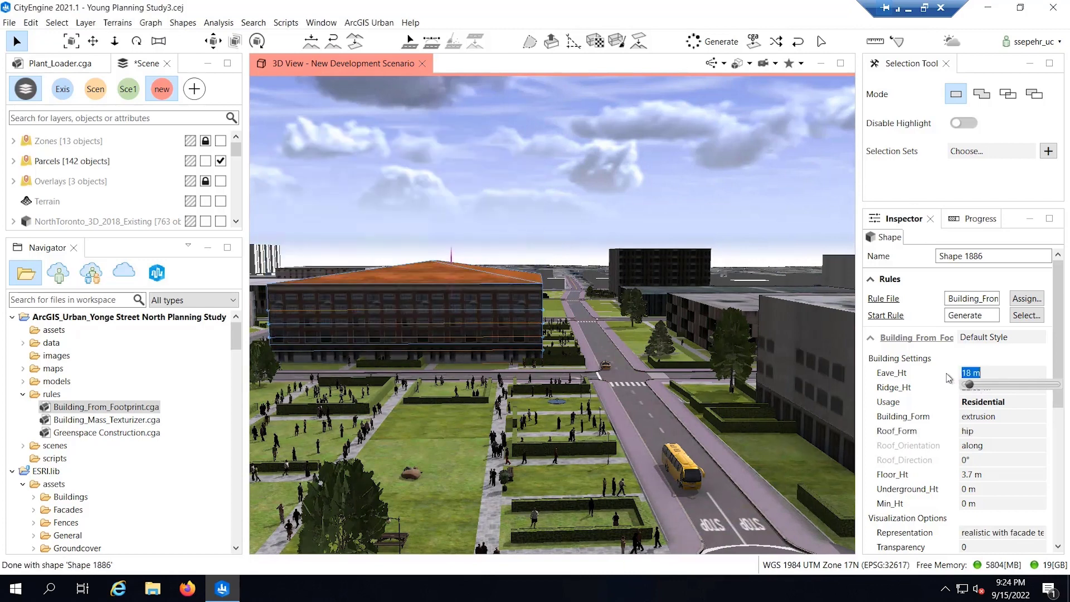
Jump the 3D view to the Street view camera bookmark.
left_click(802, 64)
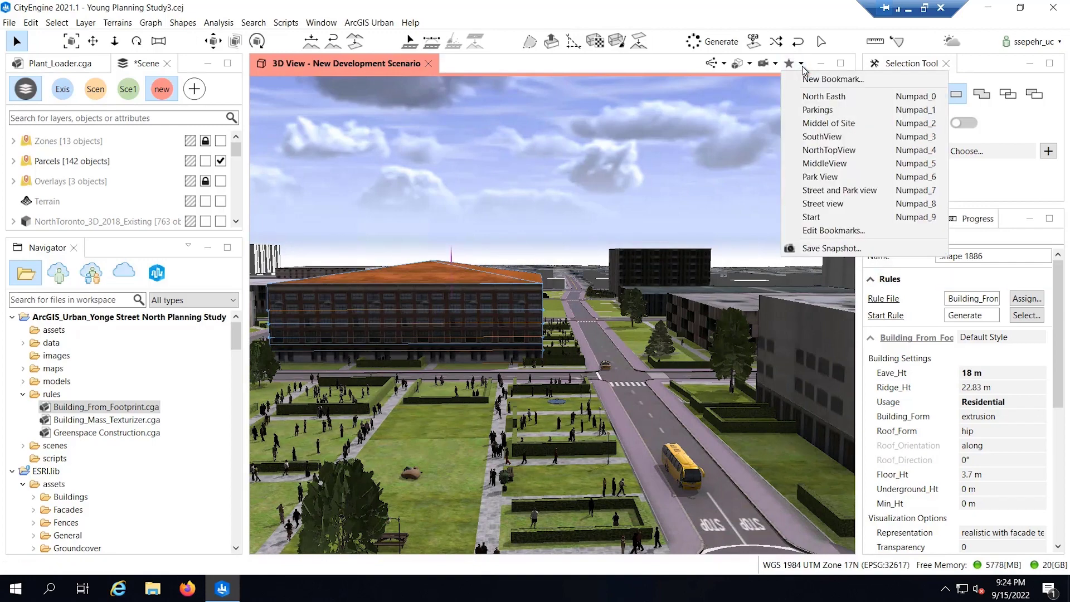
left_click(824, 204)
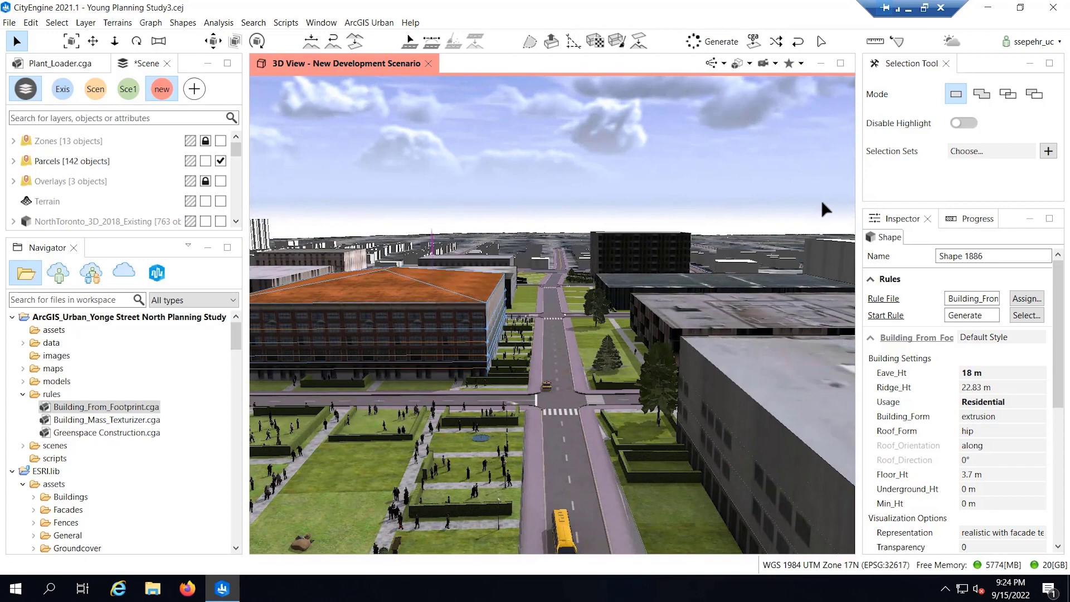
scroll(567, 357, "down", 3)
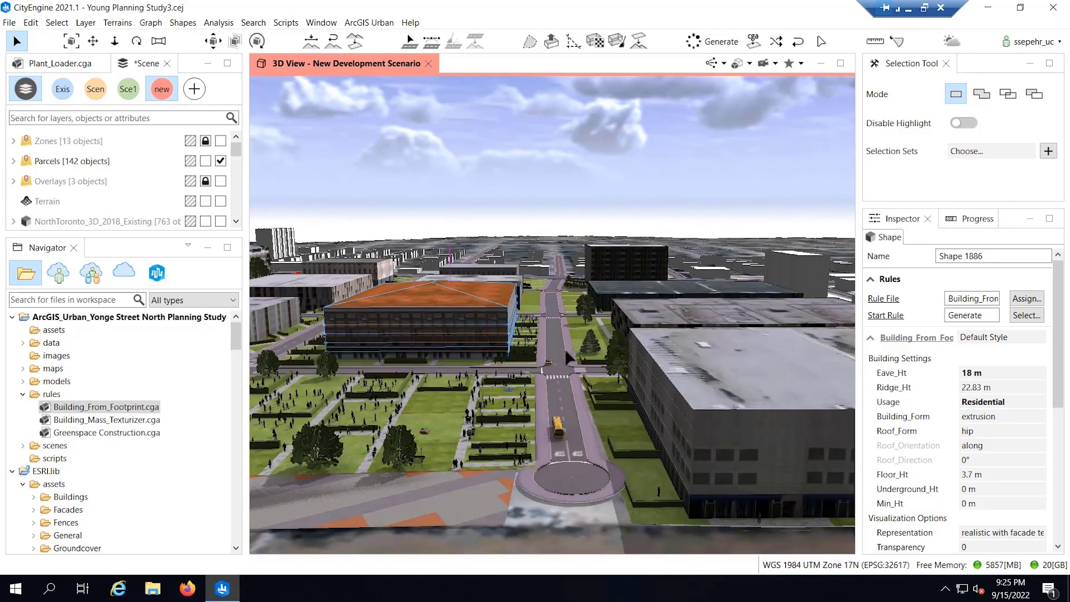
Lengthen the street by pulling its roundabout forward, then deselect it and scroll to the Vegetation assets.
left_click(430, 45)
left_click(570, 474)
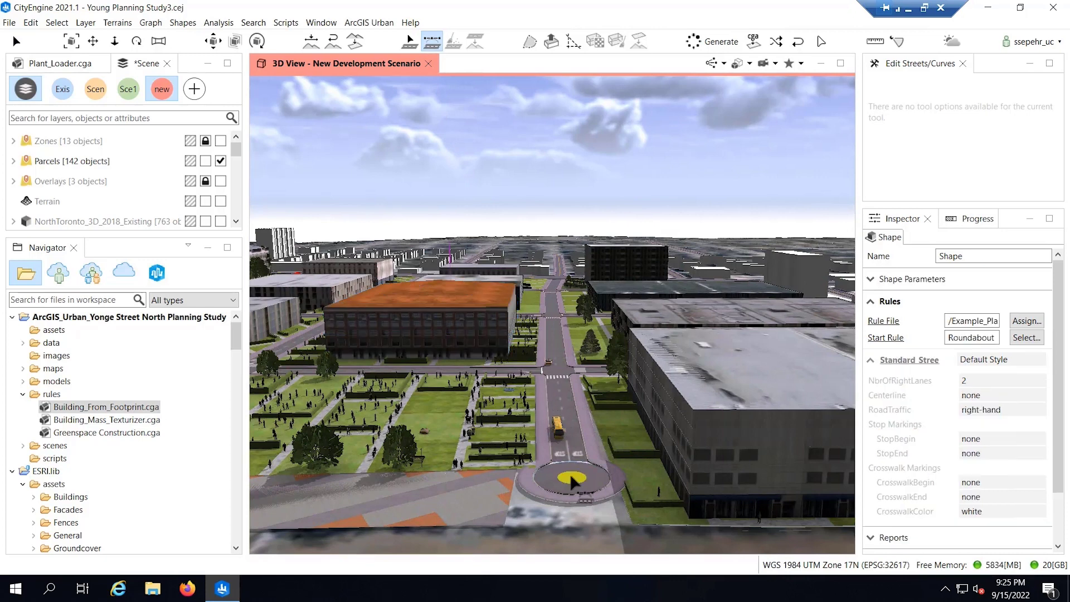
scroll(573, 471, "down", 2)
left_click_drag(565, 431, 585, 536)
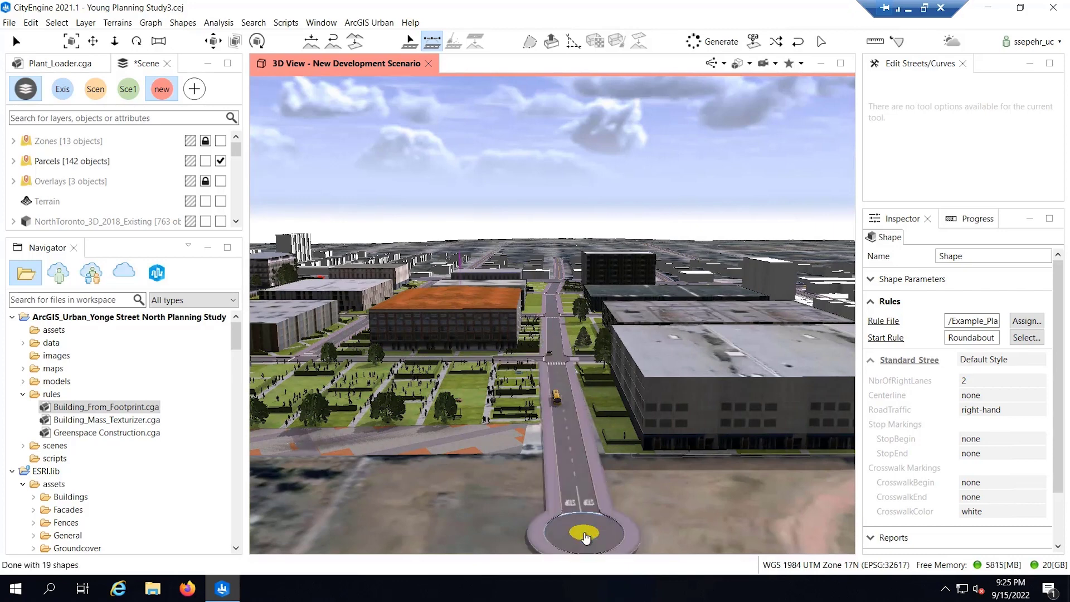
left_click(648, 529)
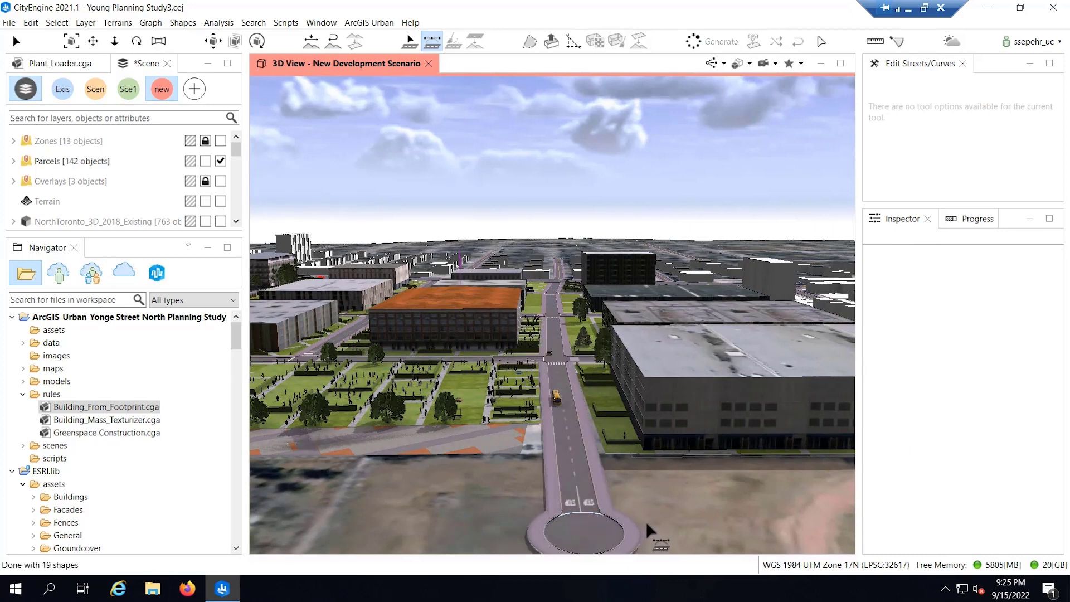
left_click_drag(238, 337, 239, 368)
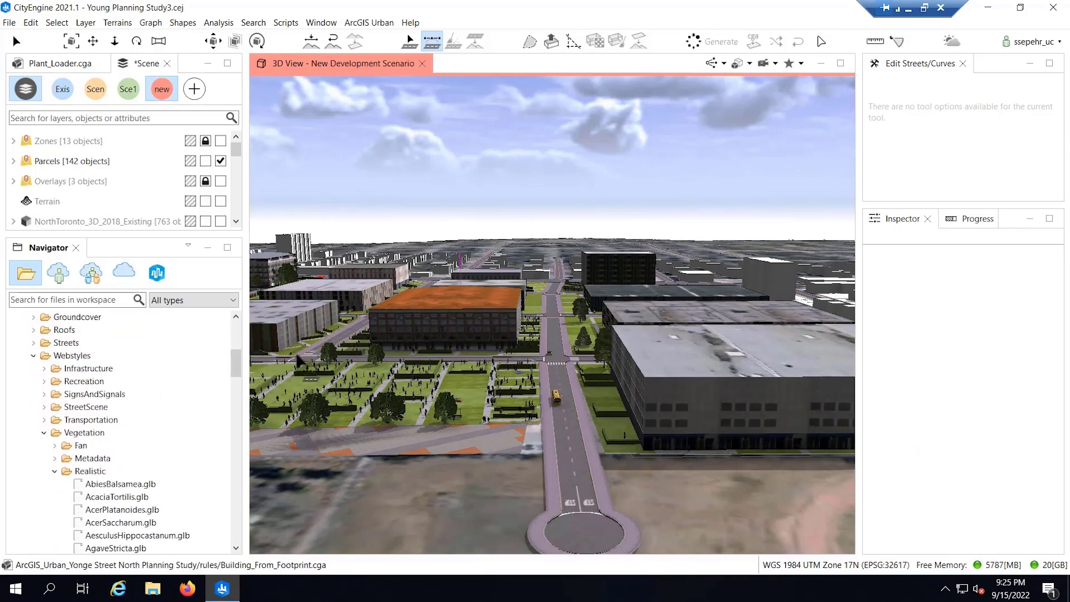
Fly the 3D view to the Park View bookmark and pick the AbiesBalsamea.glb tree model.
left_click(800, 64)
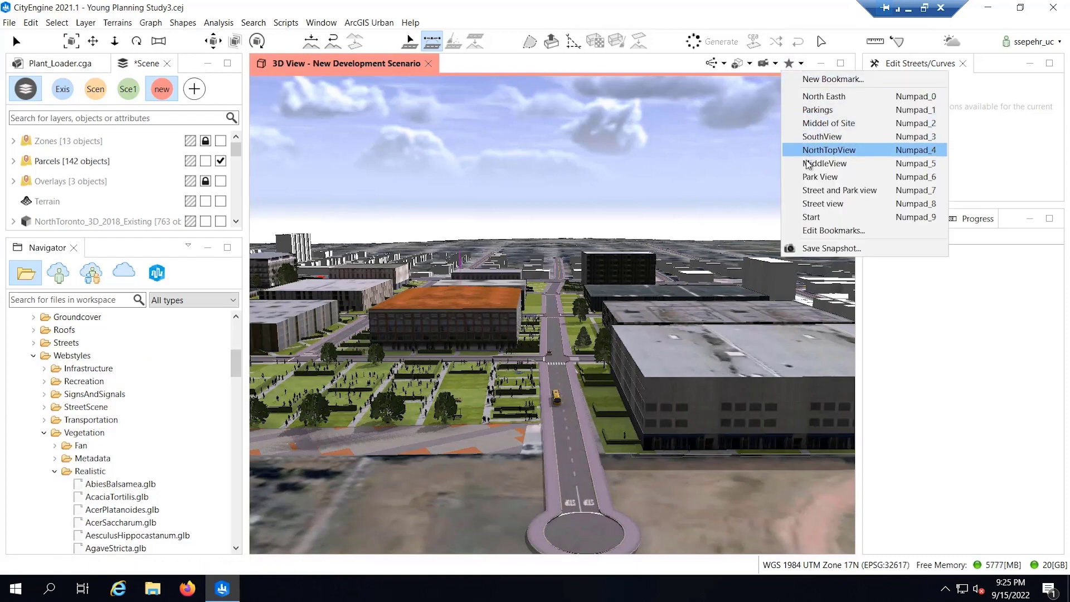
left_click(809, 177)
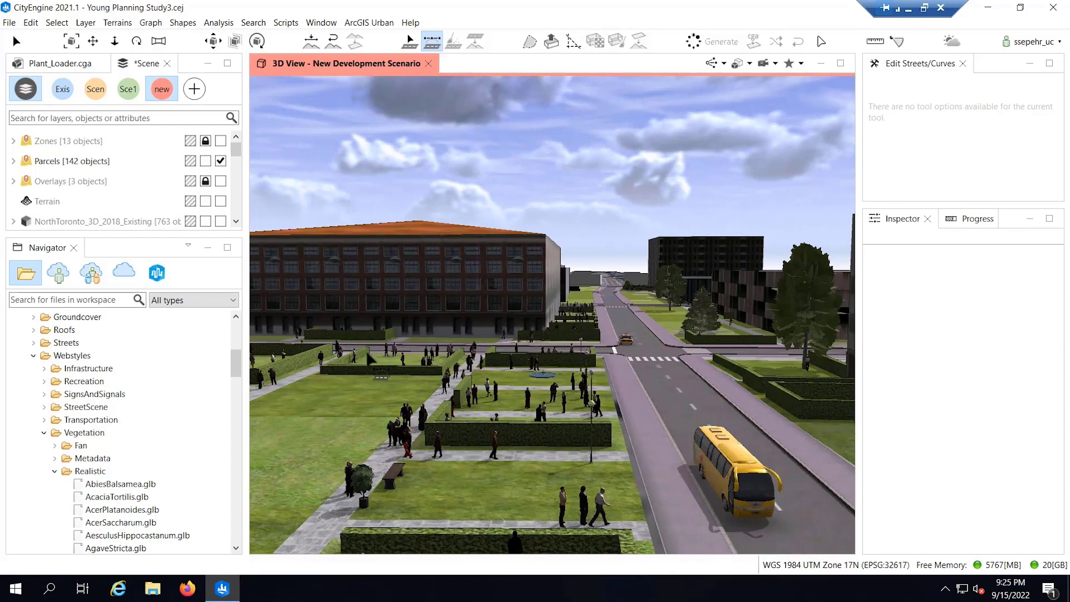
left_click(120, 483)
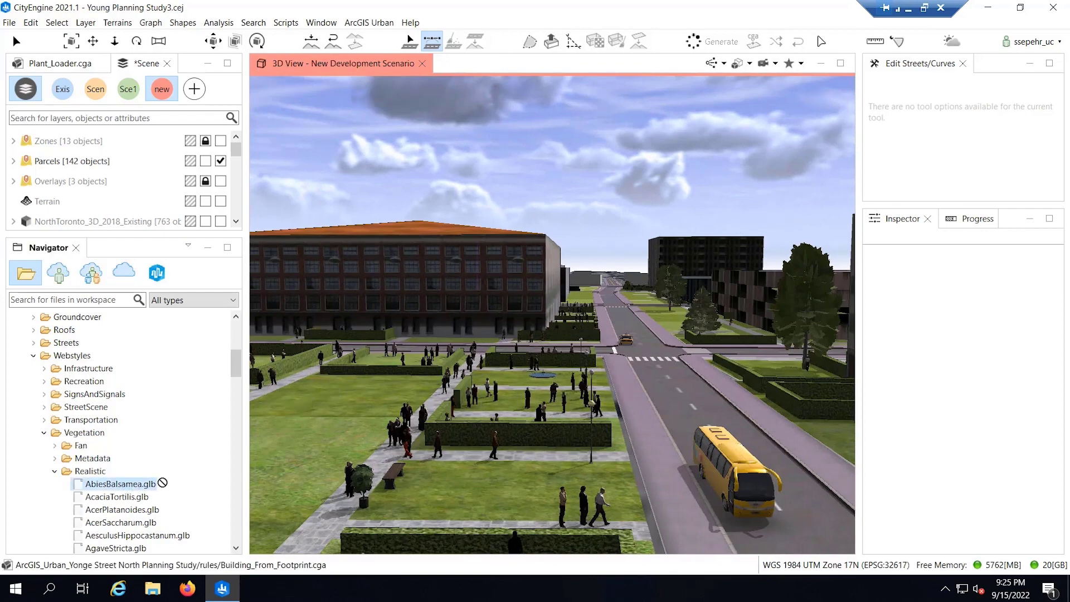
Place an AbiesBalsamea fir in the park and scale it to about 51% height and 57% width.
left_click_drag(516, 494, 516, 494)
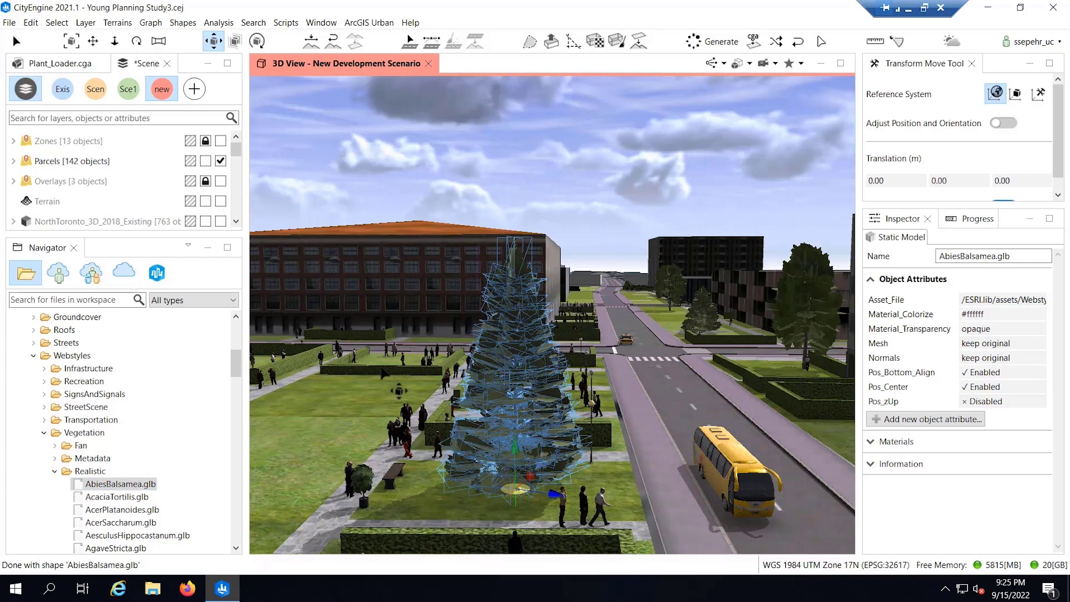
left_click(30, 23)
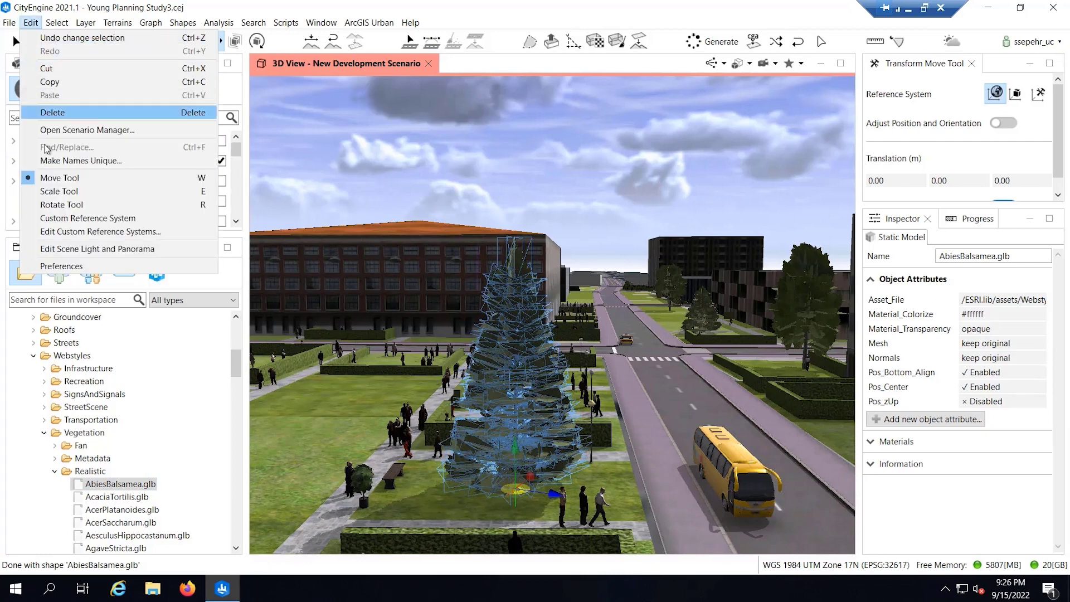
left_click(55, 191)
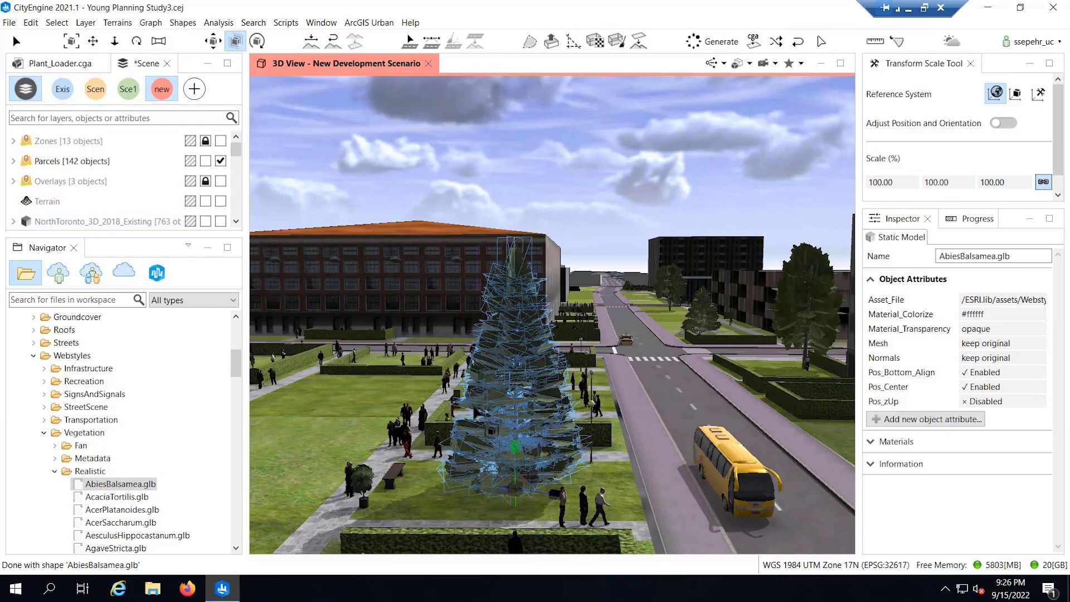
left_click_drag(517, 454, 519, 472)
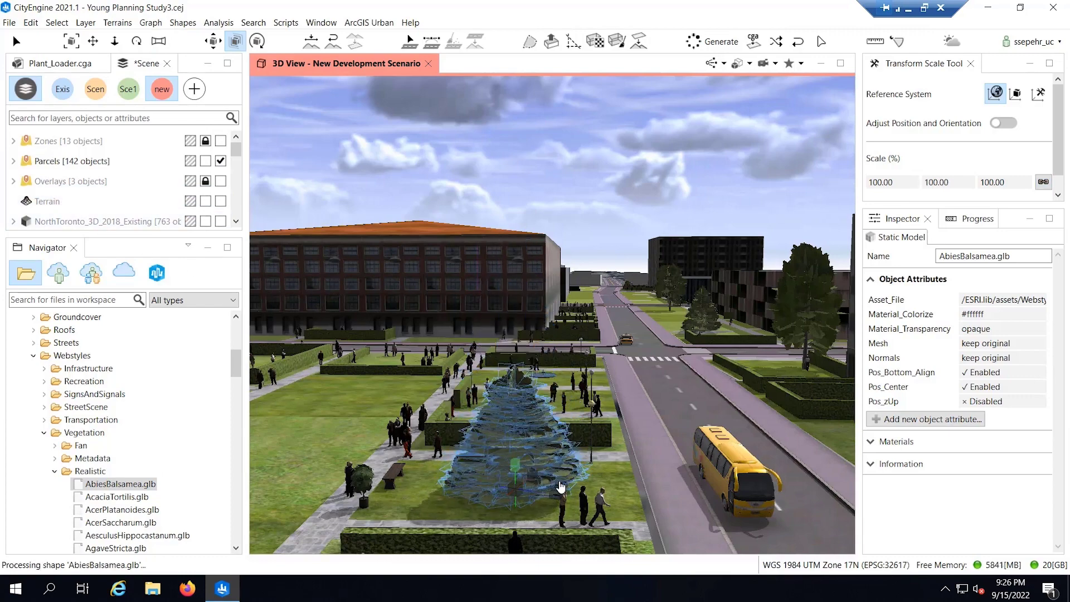
left_click_drag(558, 500, 539, 498)
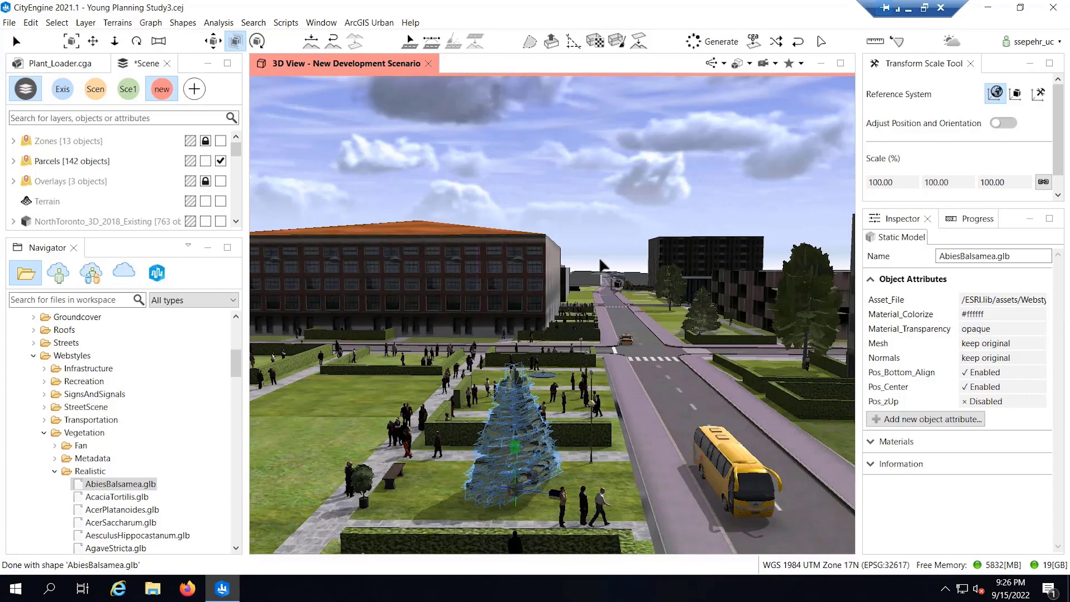
left_click(625, 236)
left_click(801, 64)
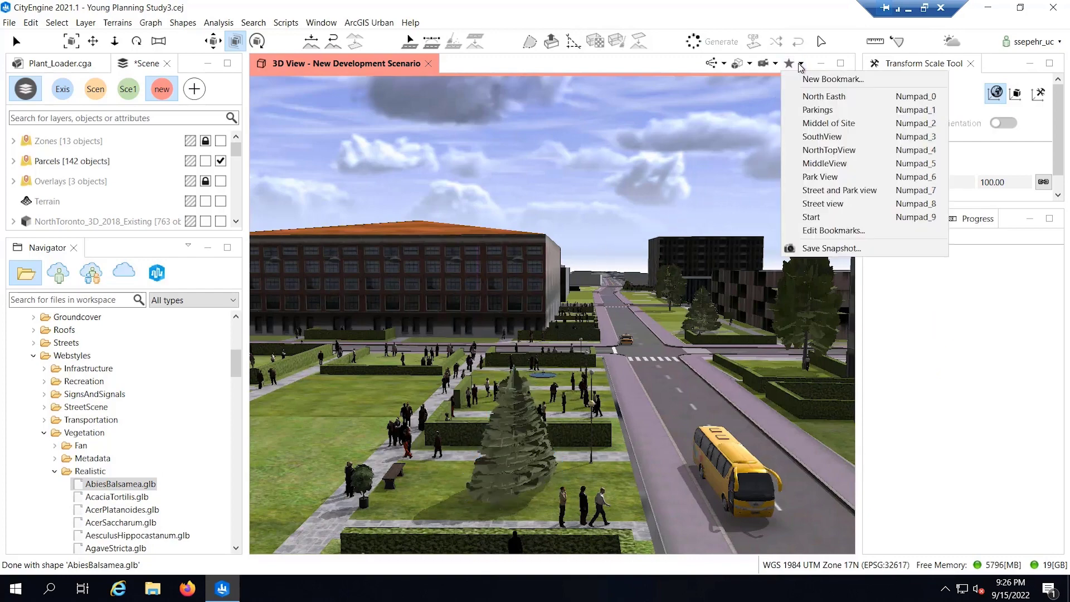
Fly to the SouthView bookmark and box-select the development's buildings, 134 parcels and tree models.
left_click(806, 136)
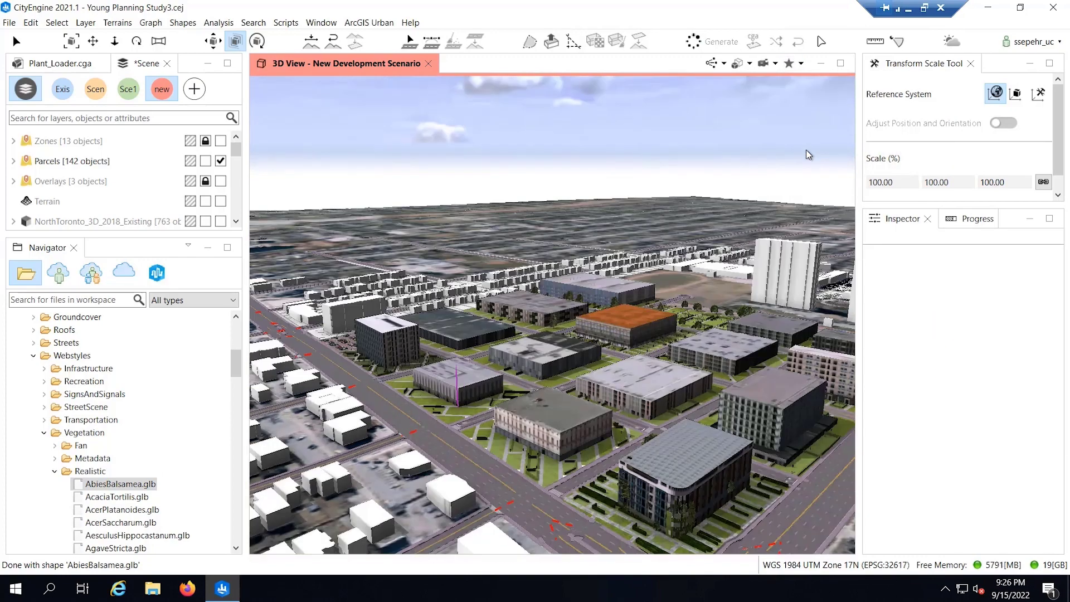
key("q")
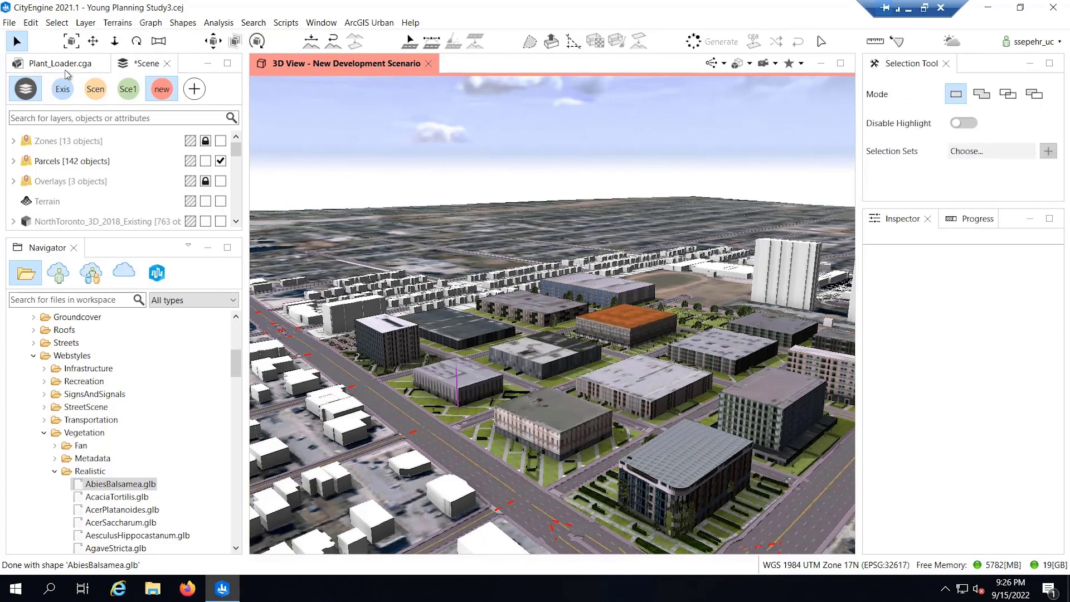
left_click_drag(293, 185, 775, 513)
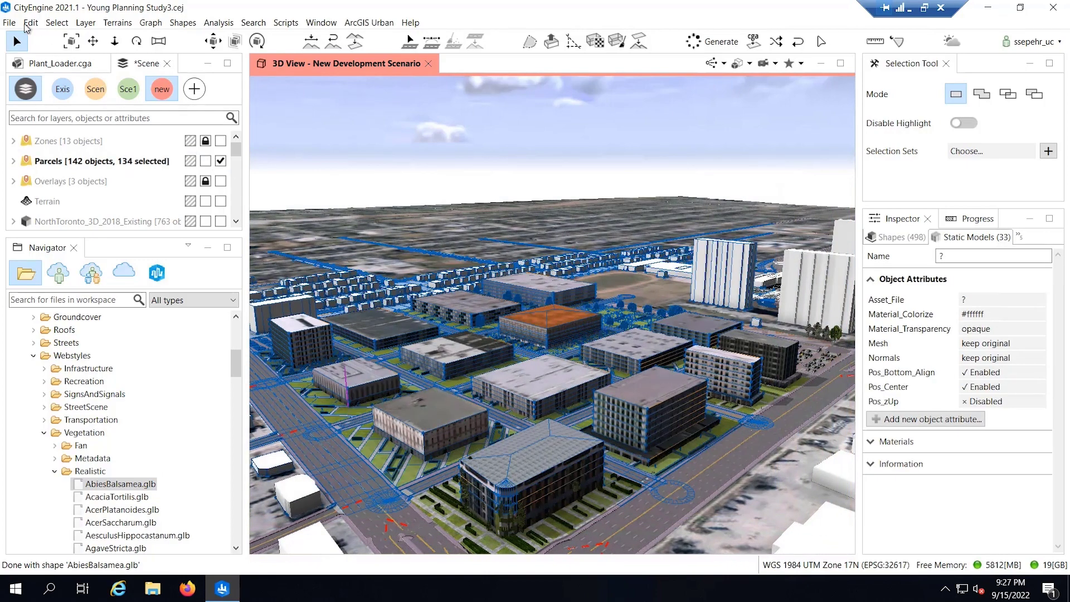
Review the Export Models dialog, cancel it, and clear the selection.
left_click(9, 22)
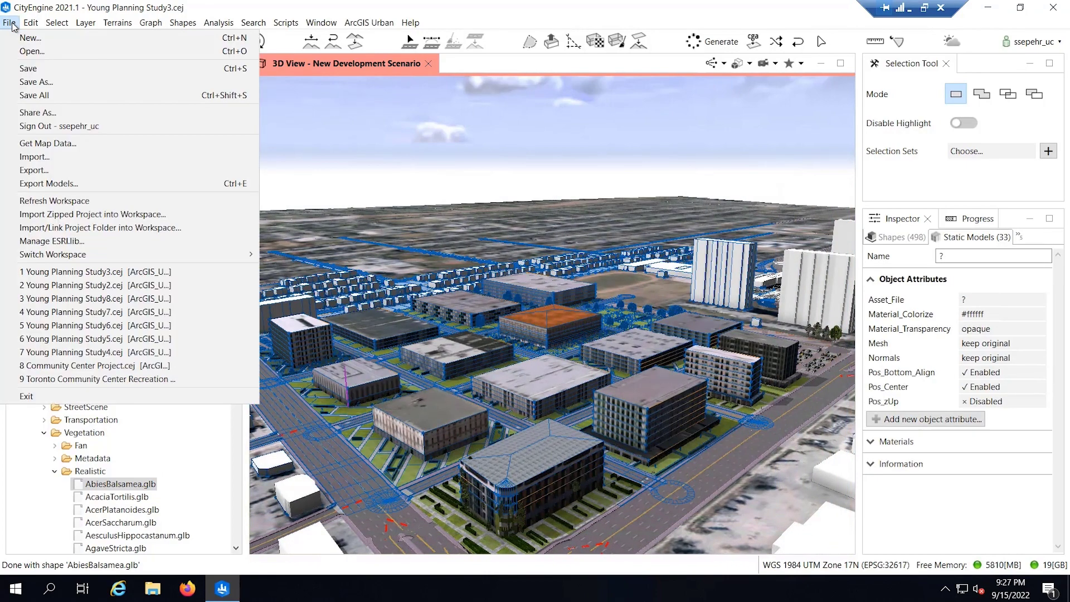
left_click(51, 186)
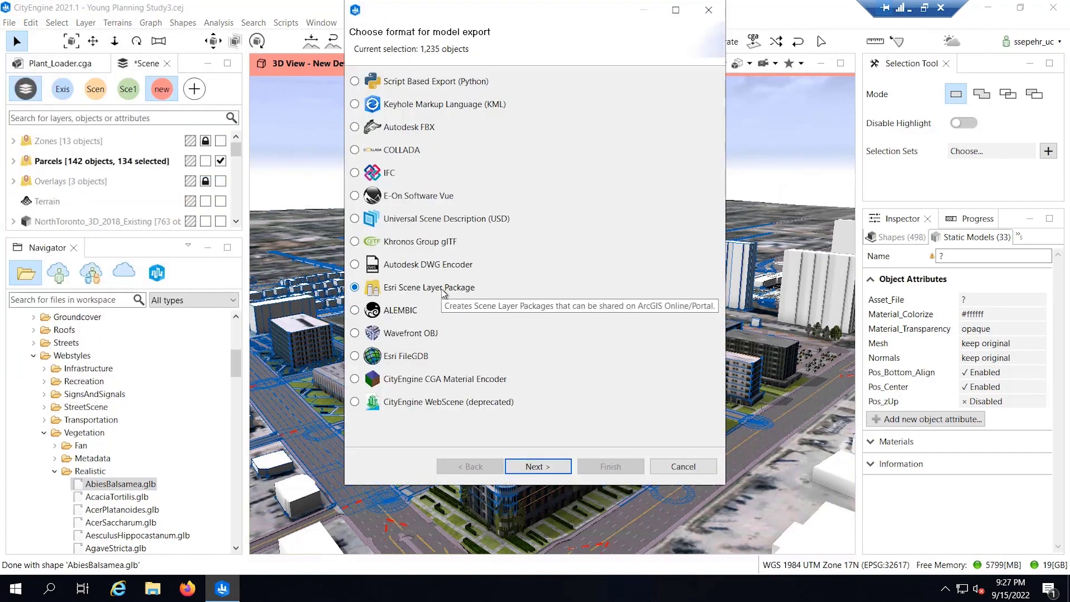
left_click(689, 472)
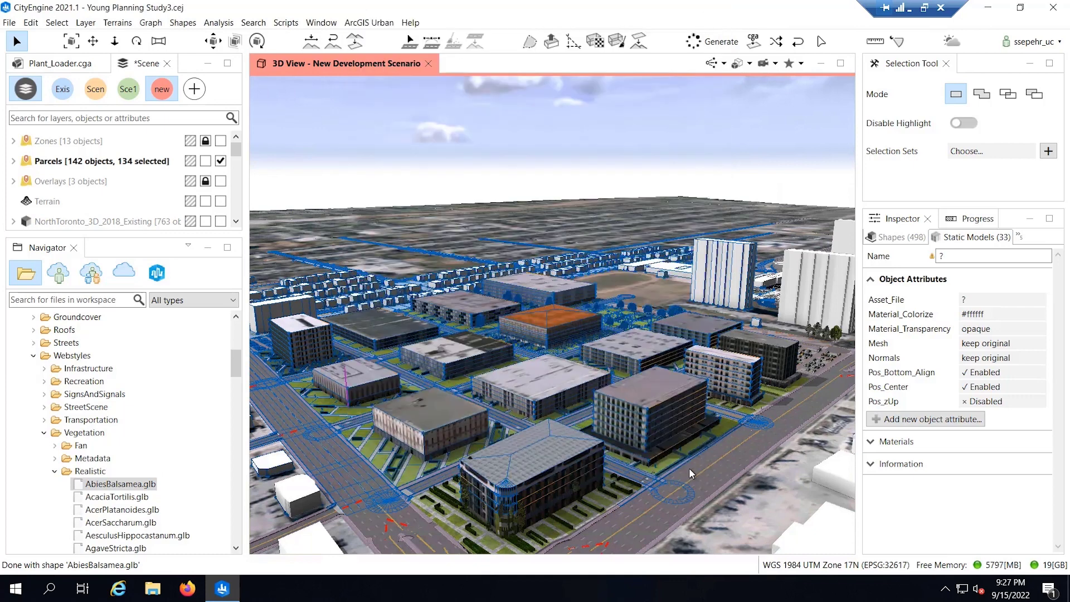
left_click(655, 174)
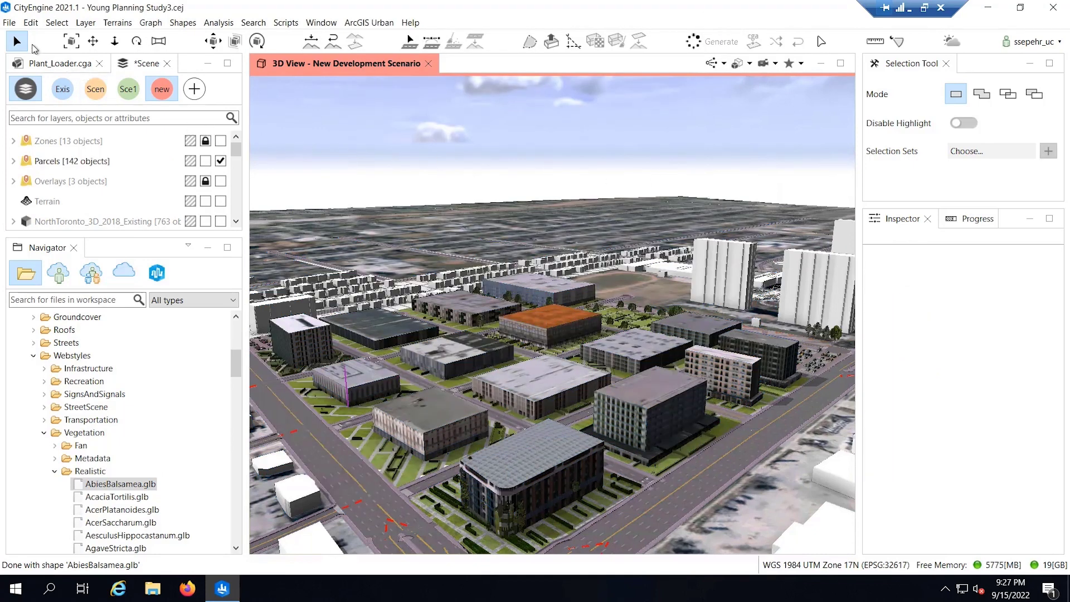
Review the Export 360 VR Experience option in the export wizard, then cancel.
left_click(10, 23)
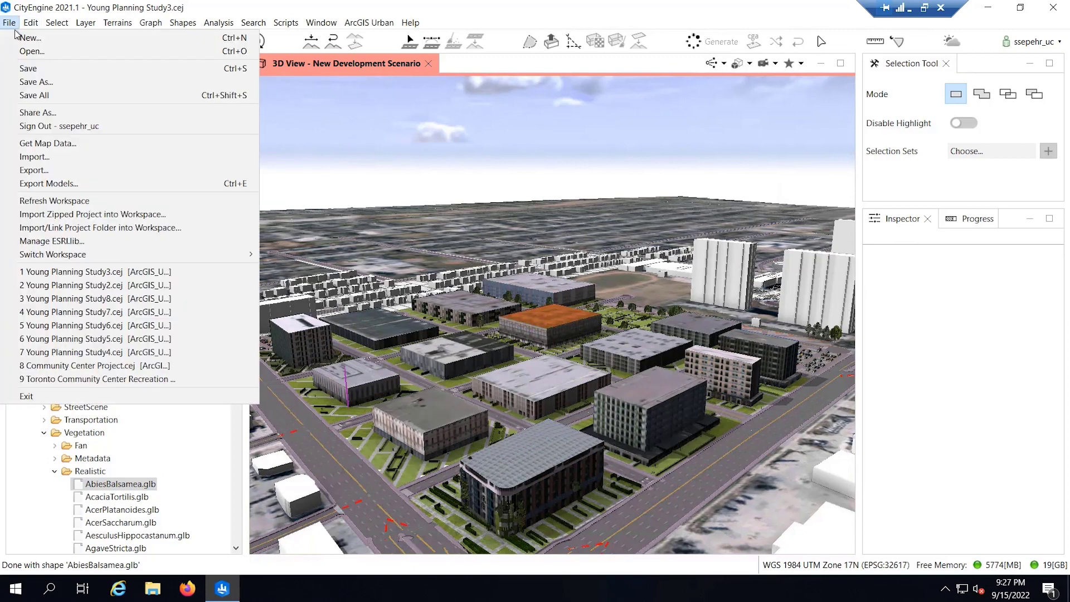
left_click(31, 171)
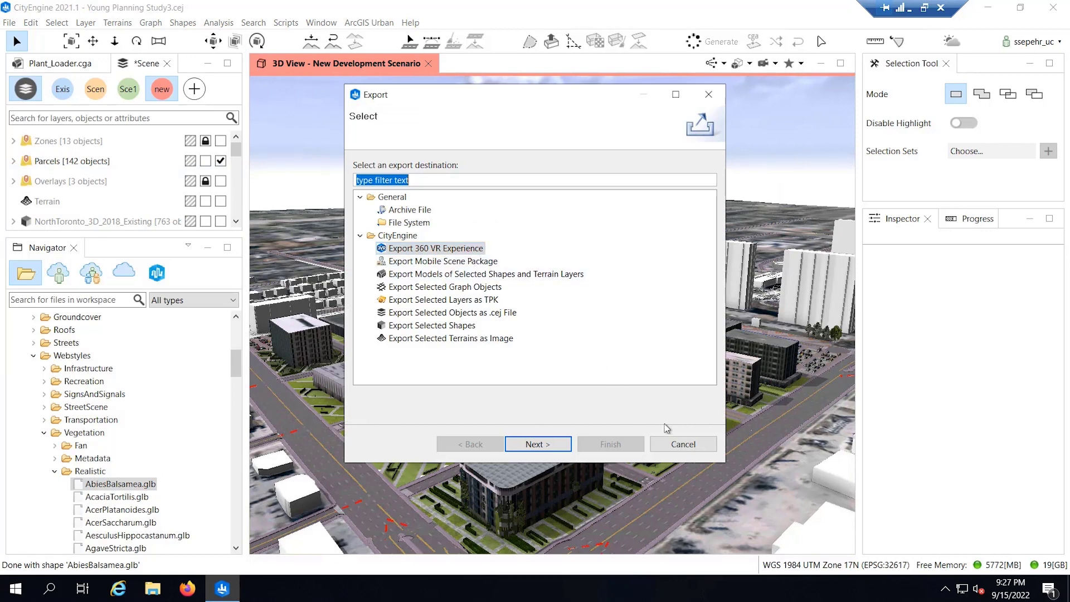
left_click(682, 445)
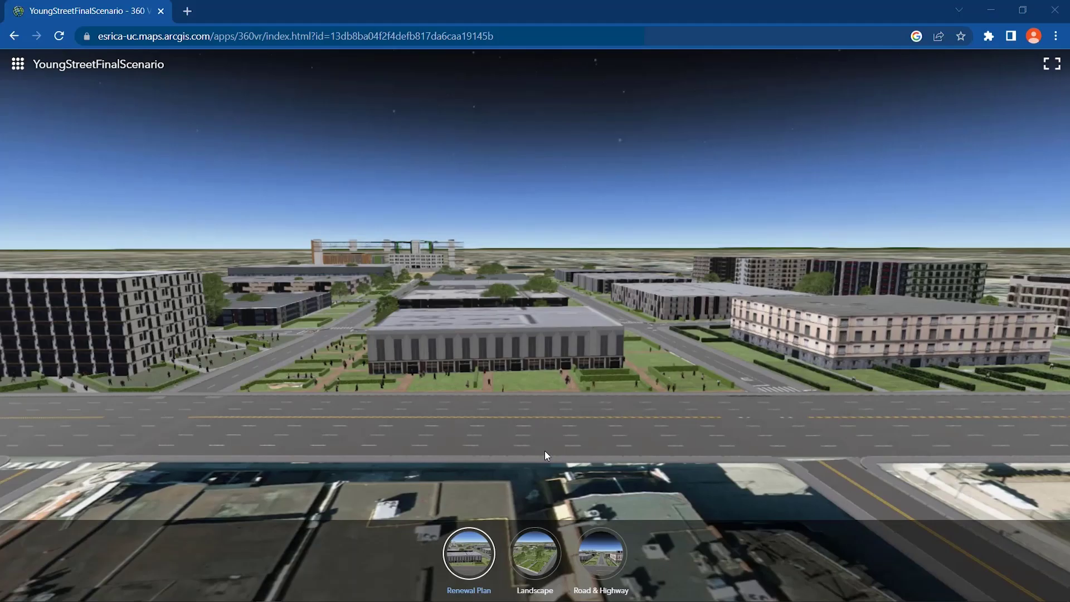
Look around the YoungStreetFinalScenario panorama in Chrome, switching to its Landscape view facing the road.
left_click_drag(544, 450, 594, 457)
left_click(537, 550)
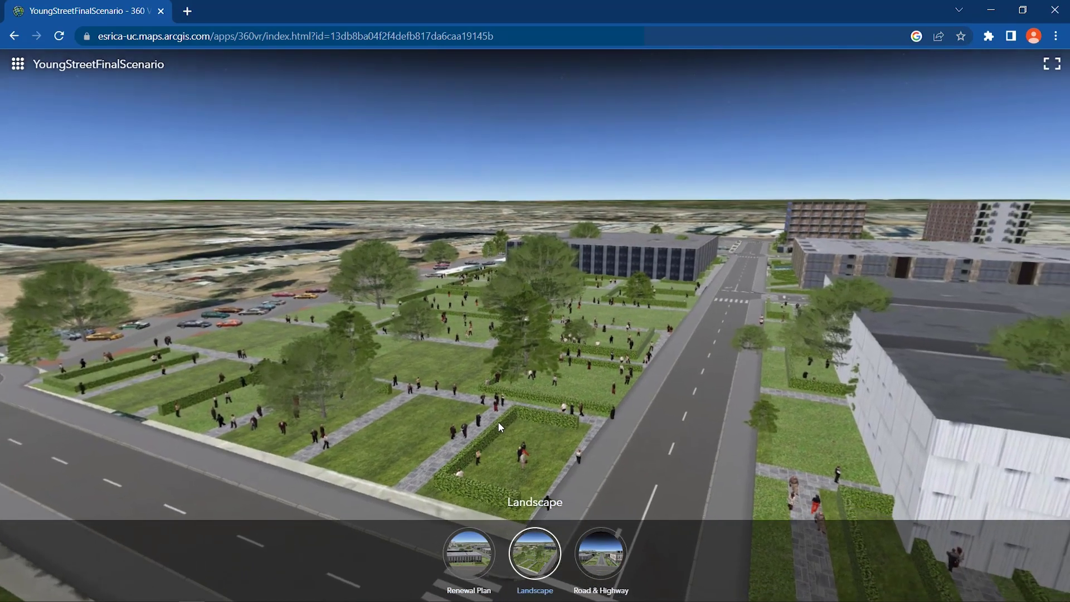
left_click_drag(499, 428, 326, 388)
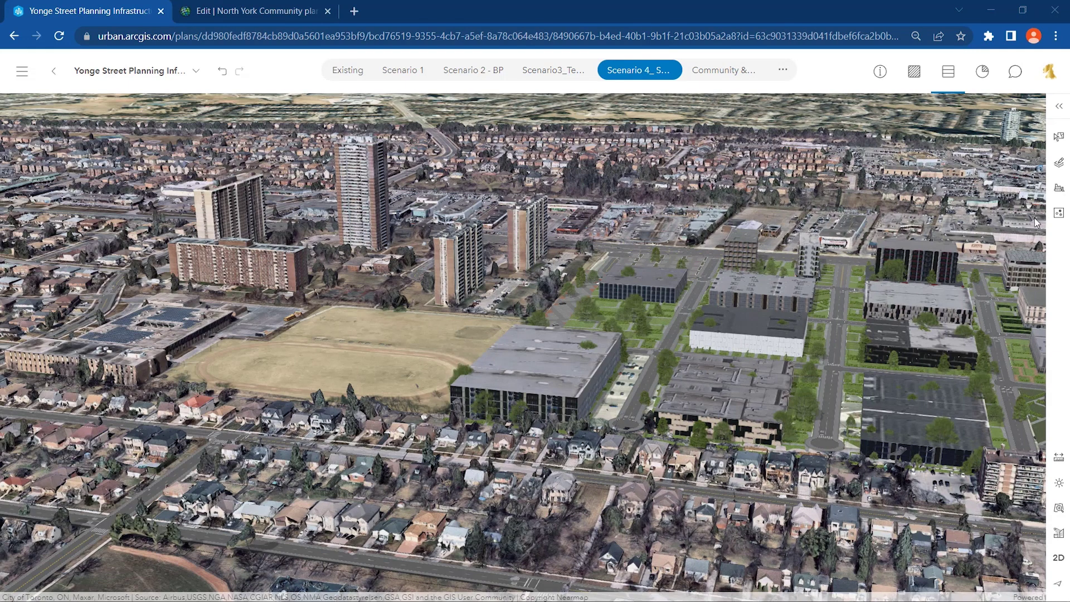
Calculate suitability scores weighting Parcel Size at 79% and Proximity to School at 21%.
left_click(1060, 215)
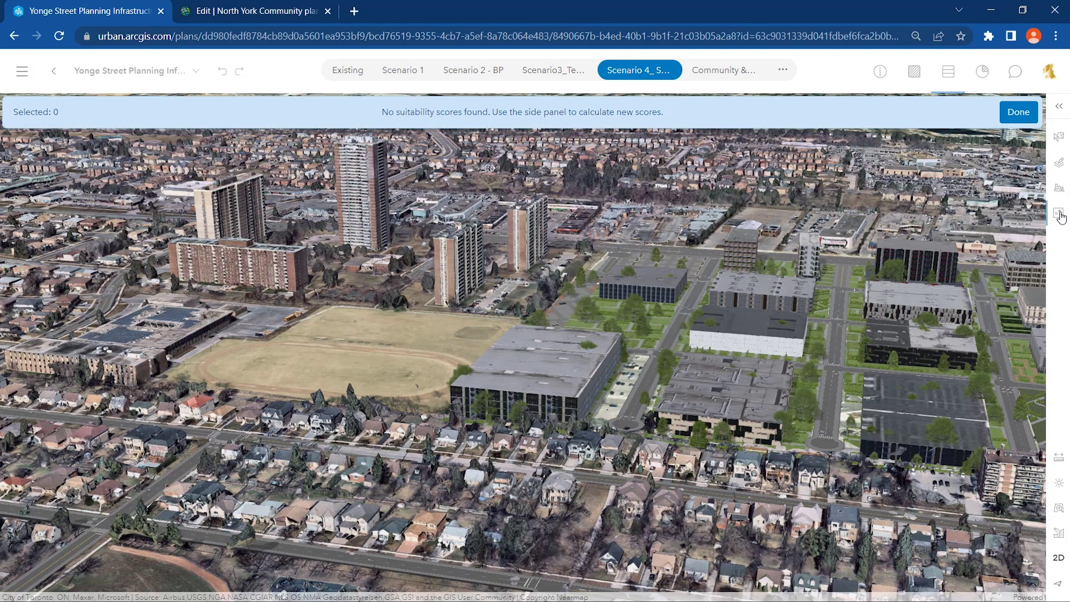
left_click(1058, 110)
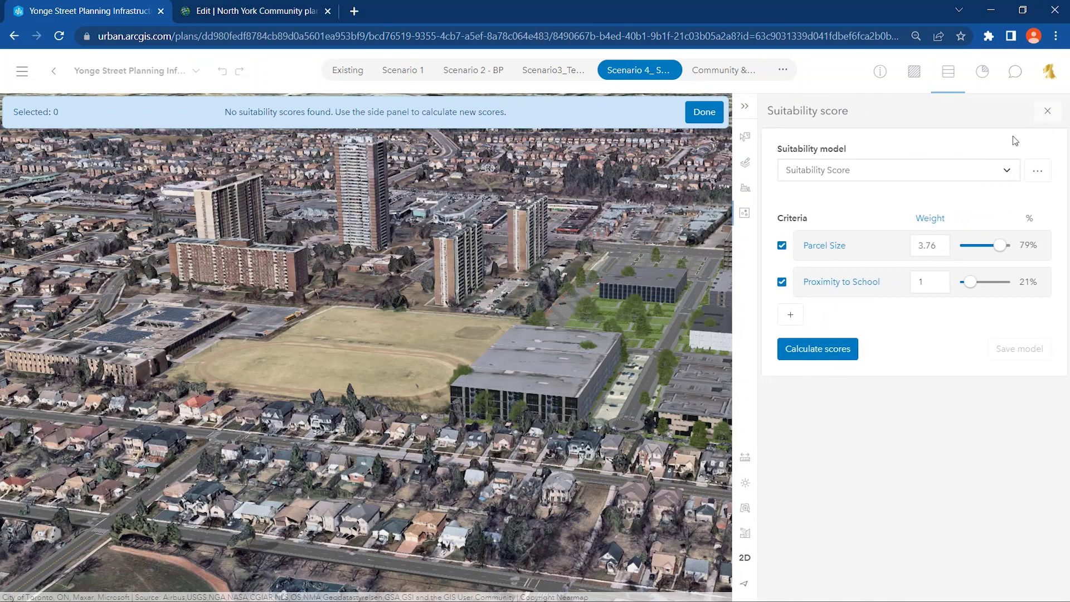
left_click(842, 247)
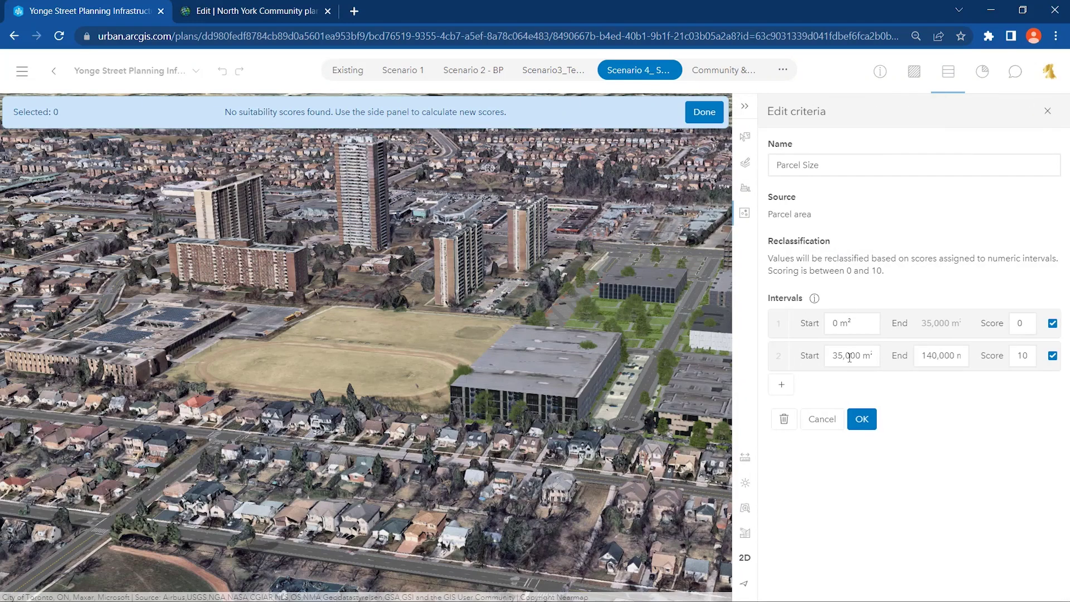
left_click(860, 419)
left_click(834, 285)
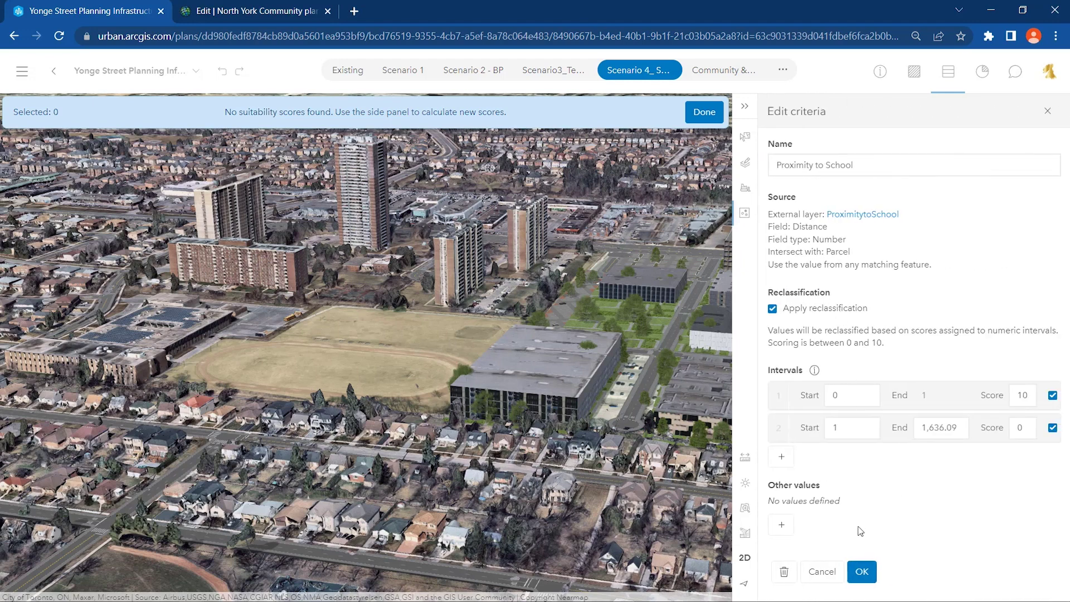
left_click(861, 570)
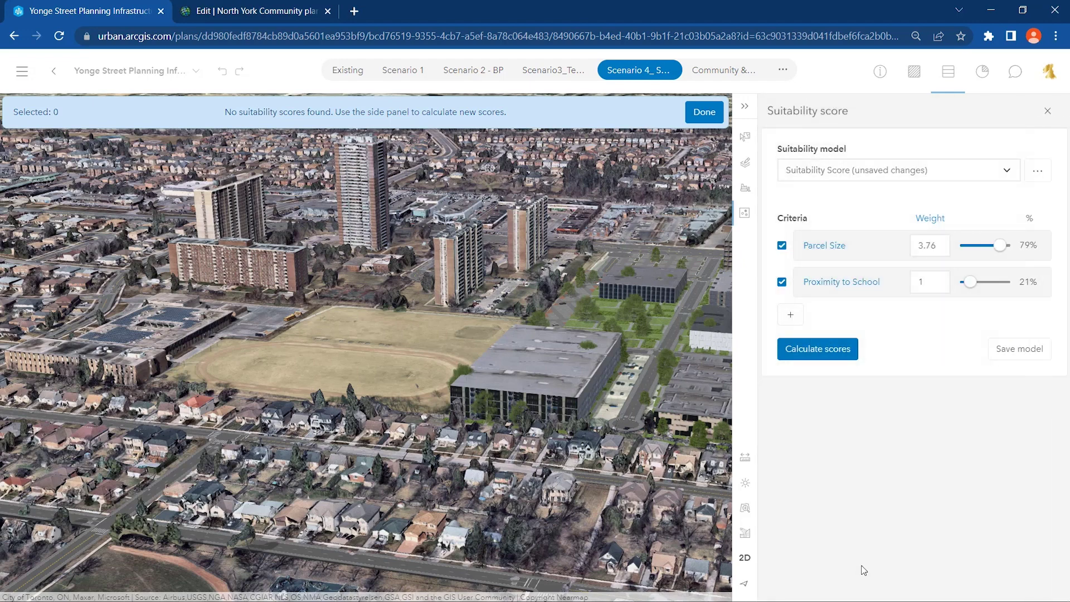
left_click(816, 355)
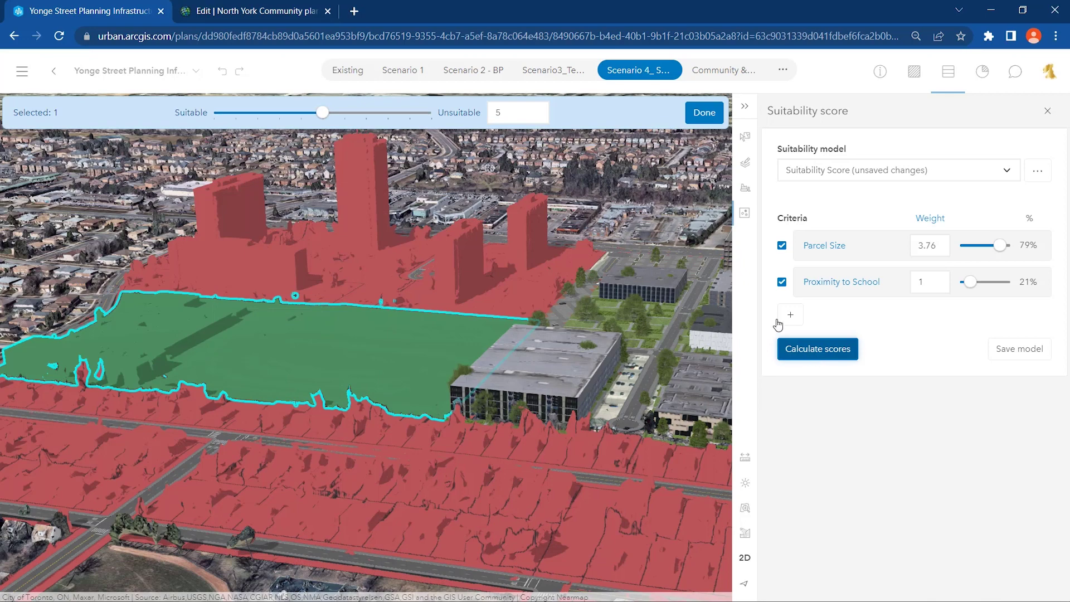
left_click(705, 112)
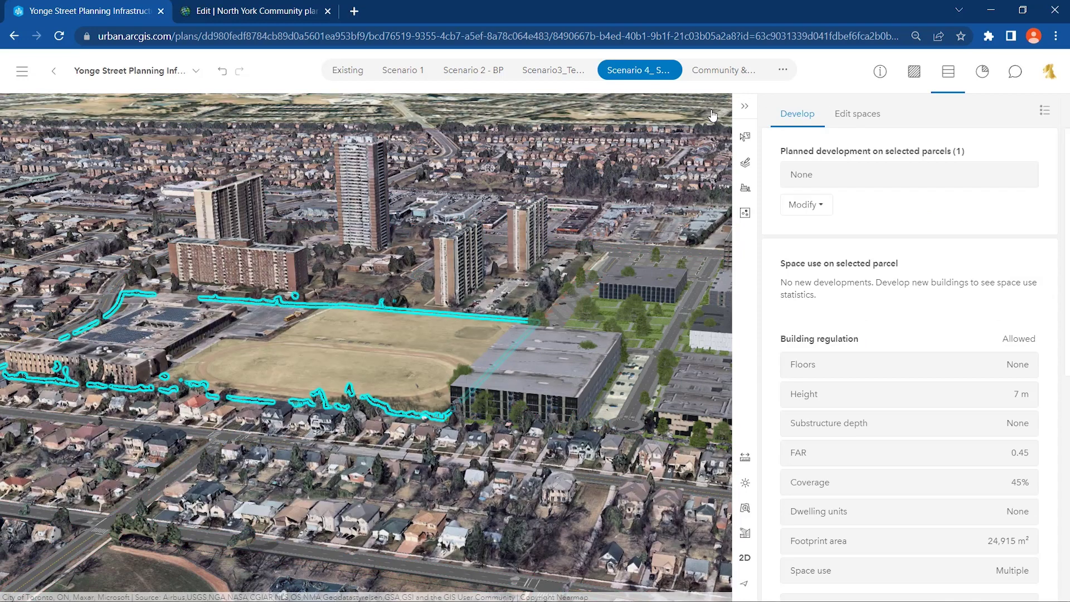
Switch to the Community & Recreational centers scenario and slice through the new building.
left_click(723, 69)
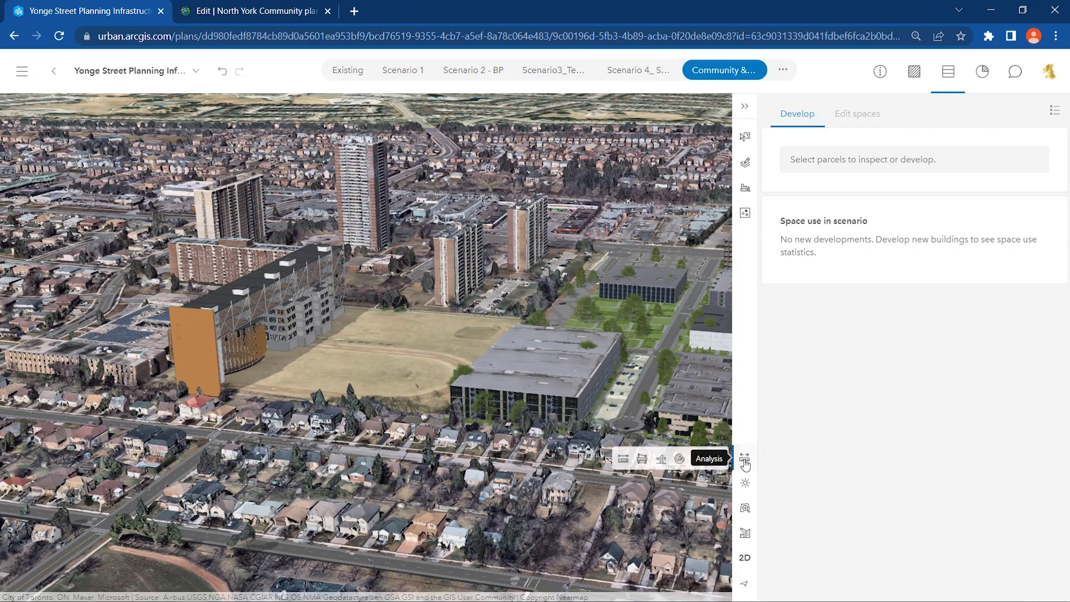
left_click(718, 460)
left_click(267, 269)
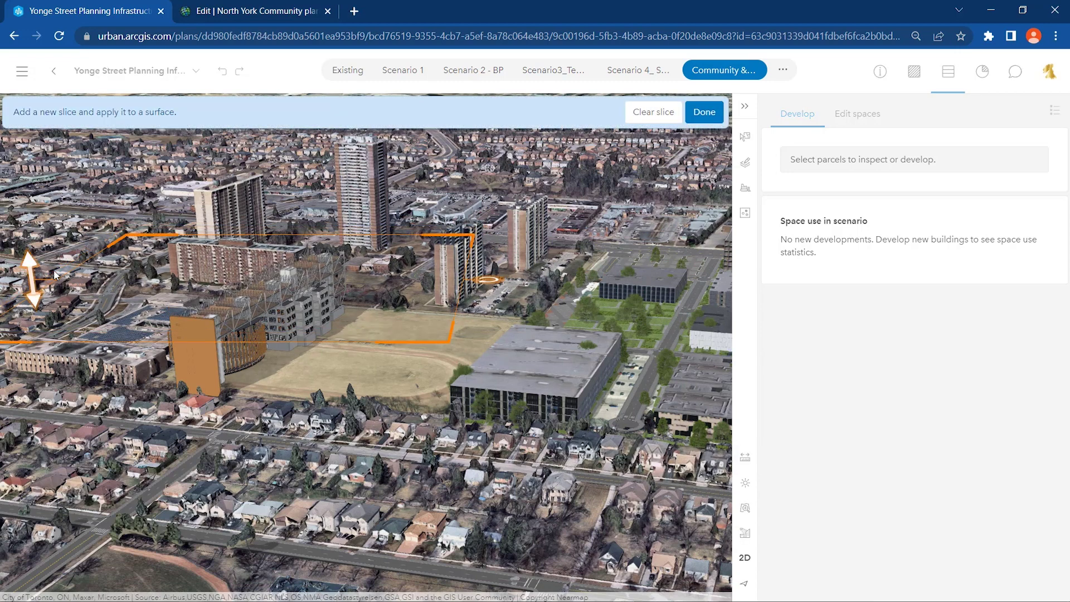
left_click_drag(29, 261, 32, 289)
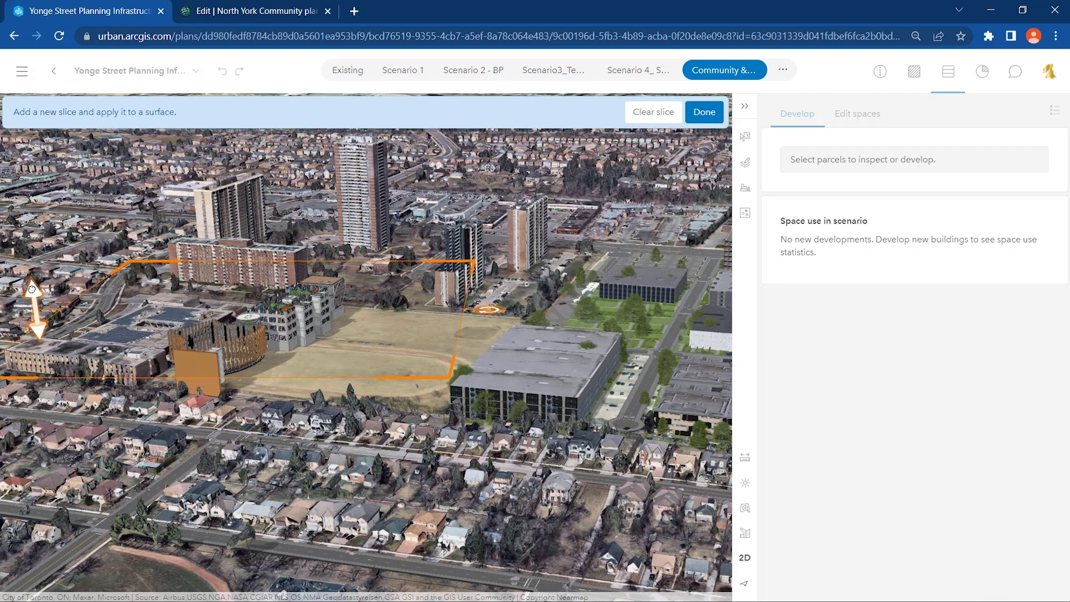
Lower the slice to expose the furnished interior floor, then clear the slice.
scroll(287, 310, "up", 10)
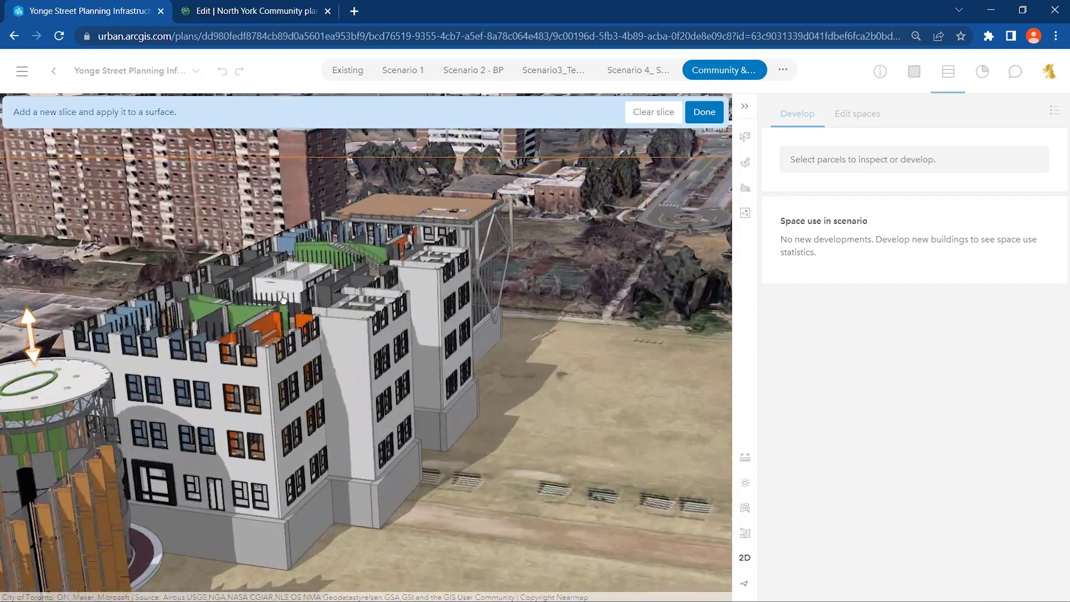
scroll(284, 300, "up", 4)
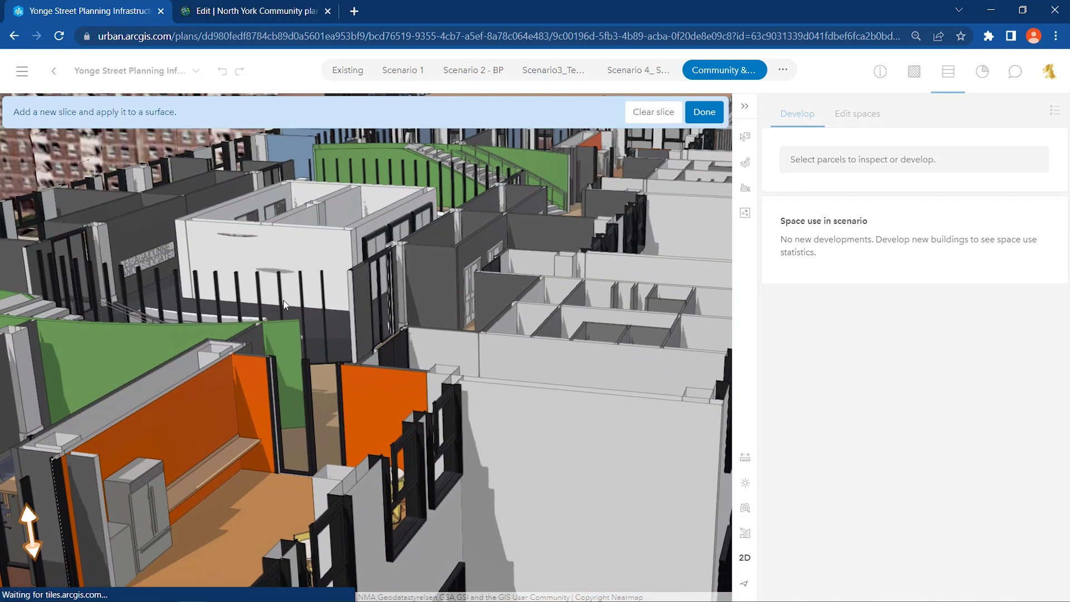
left_click_drag(31, 530, 29, 253)
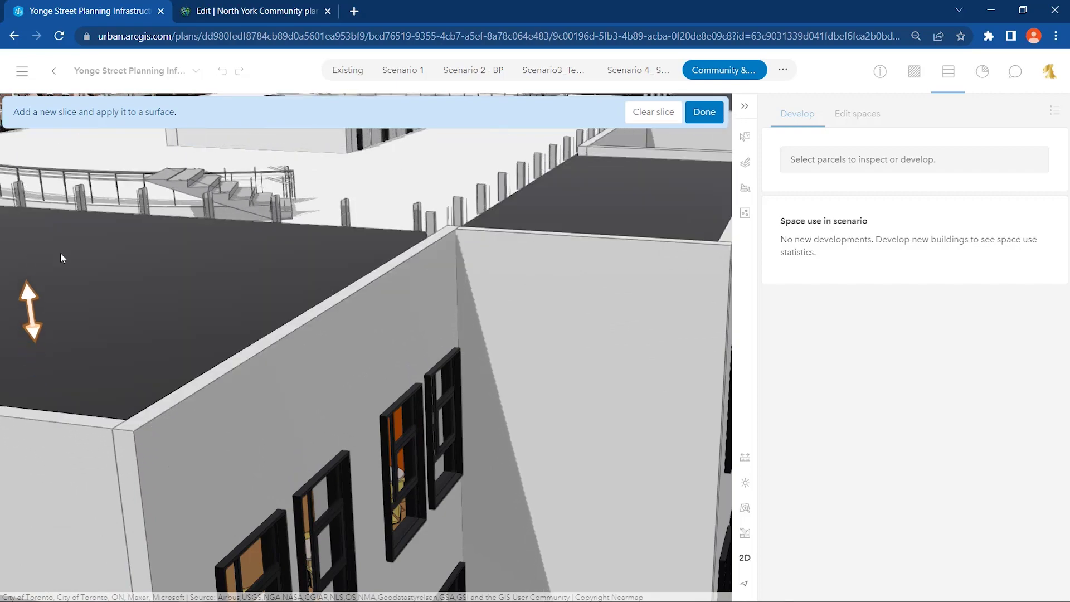
scroll(61, 252, "down", 5)
scroll(60, 254, "down", 5)
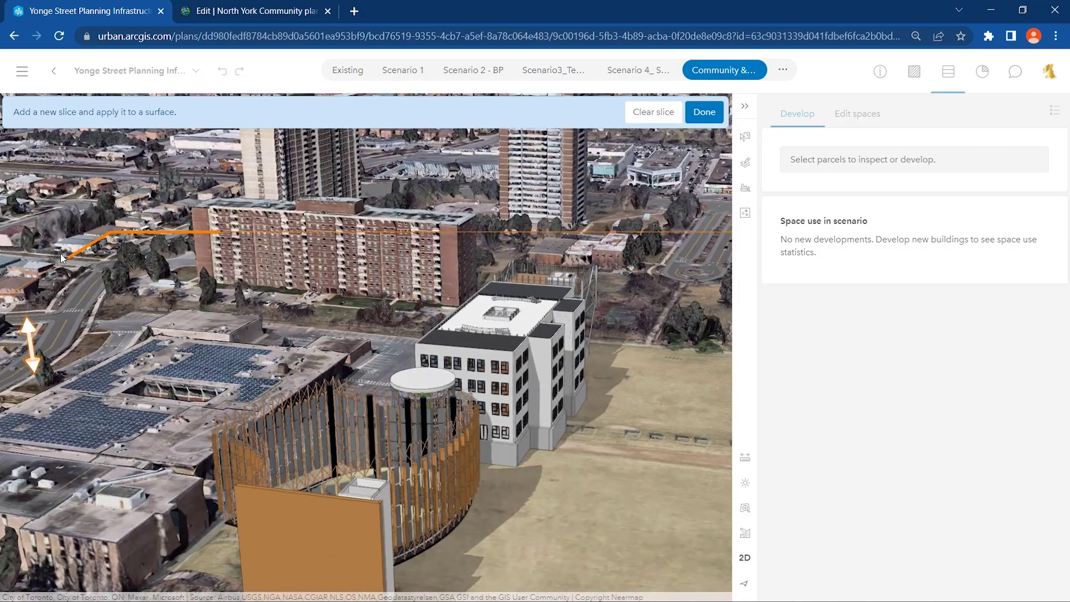
left_click(643, 112)
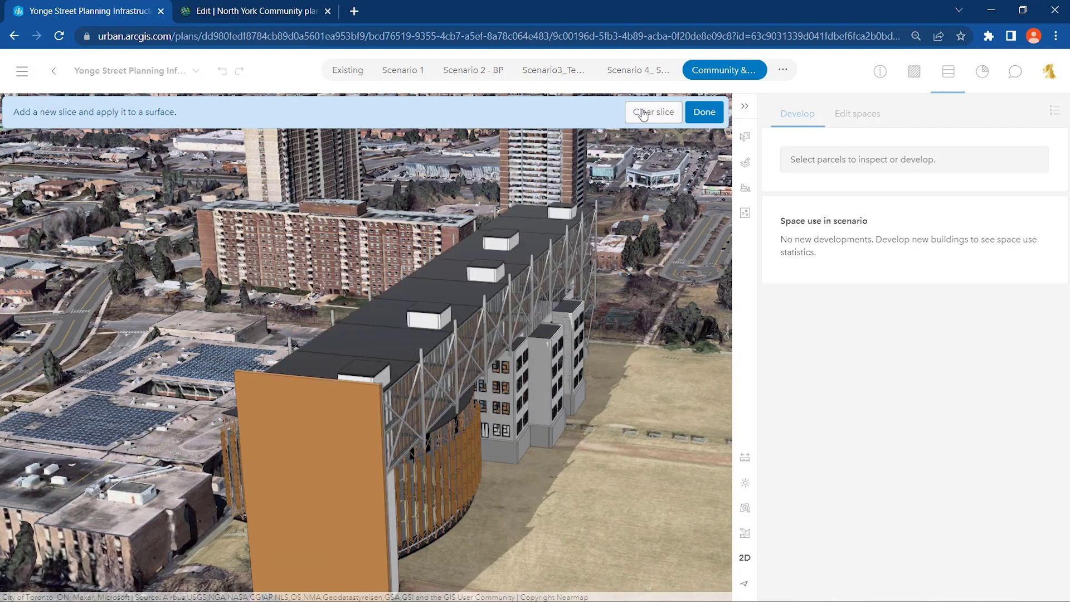
Leave the slice tool and fly to the Digital Twin View 1 viewpoint.
left_click(704, 112)
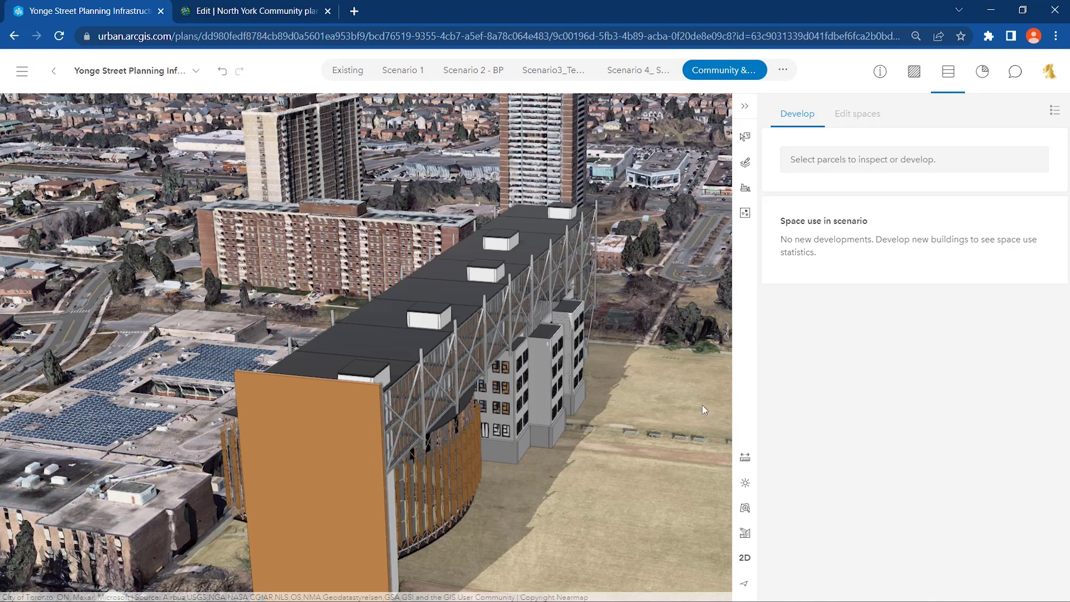
left_click(746, 534)
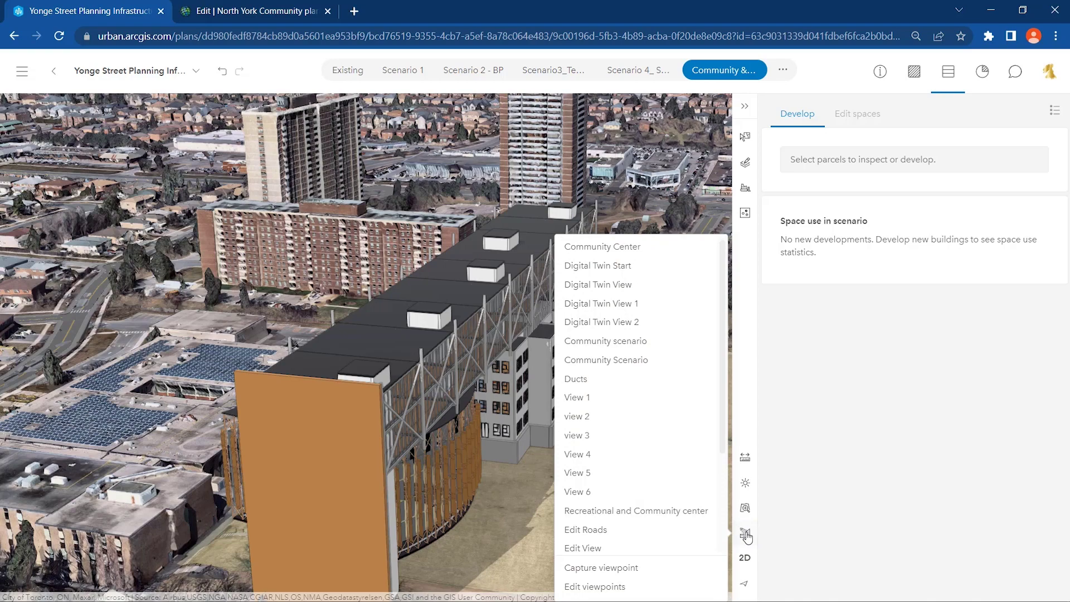
left_click(617, 305)
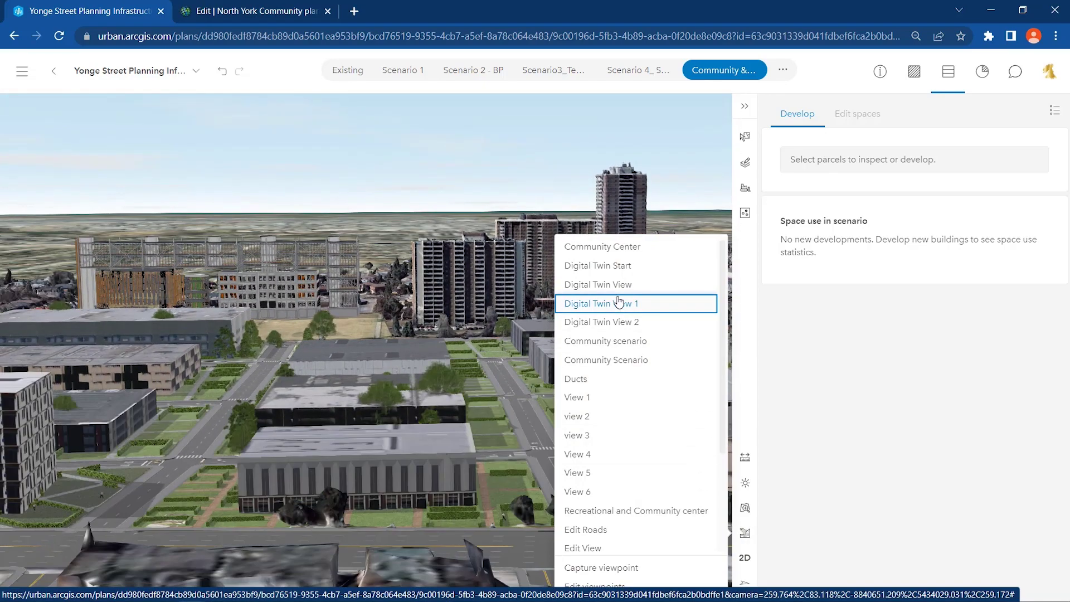
left_click(674, 182)
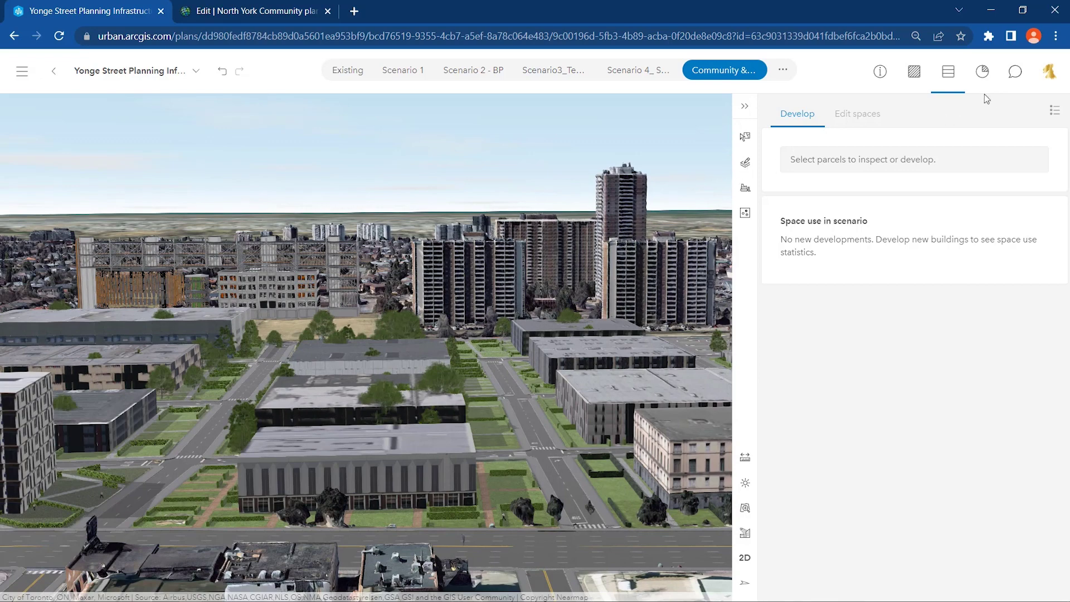
Open the plan's discussion and check the Esri Canada - Support group and its members.
left_click(1016, 73)
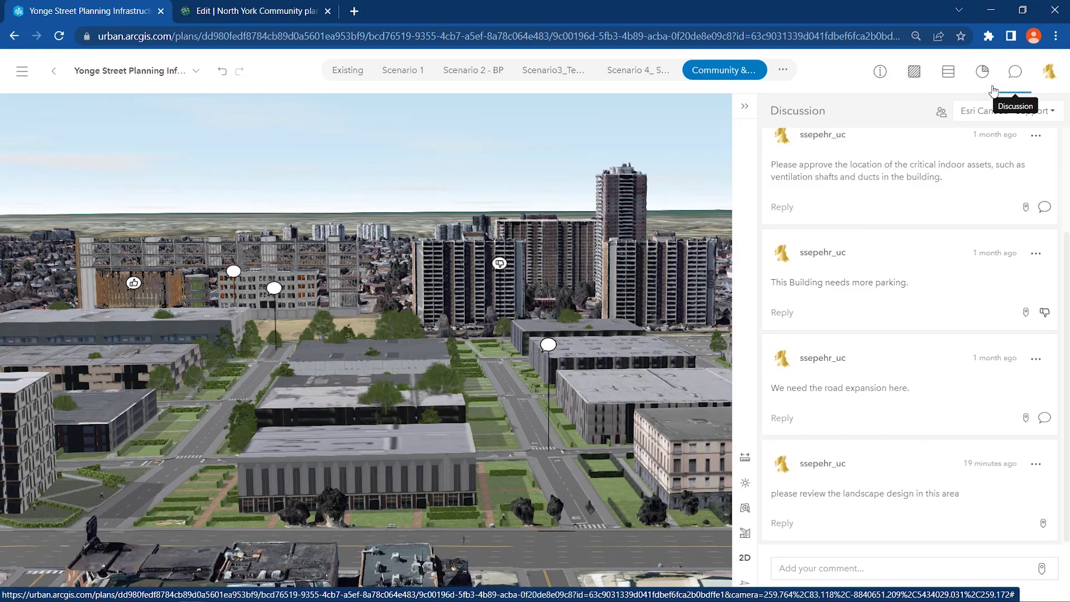
left_click(942, 112)
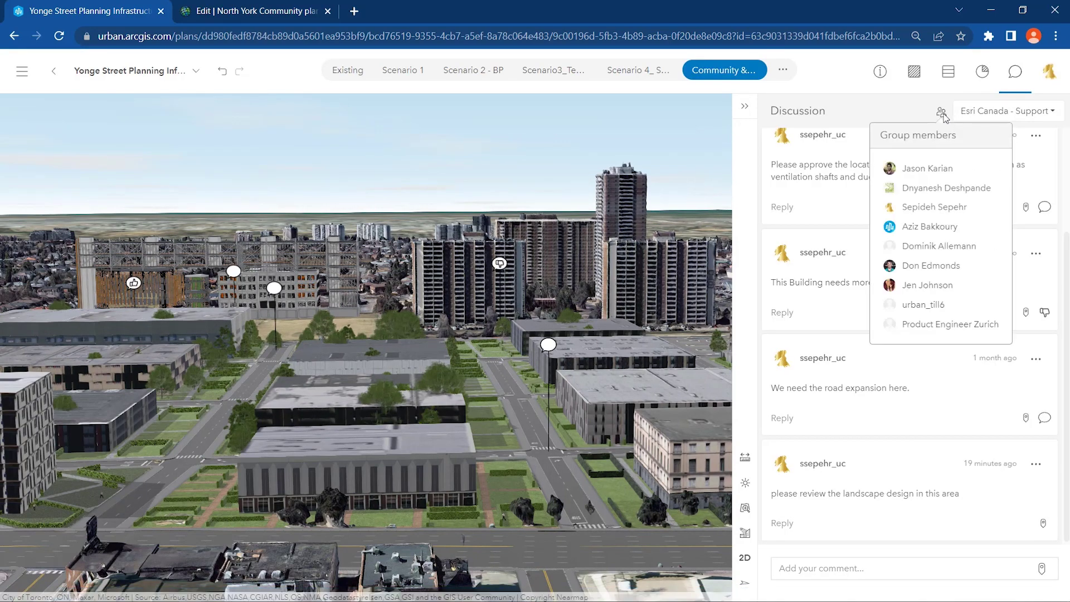
left_click(1054, 114)
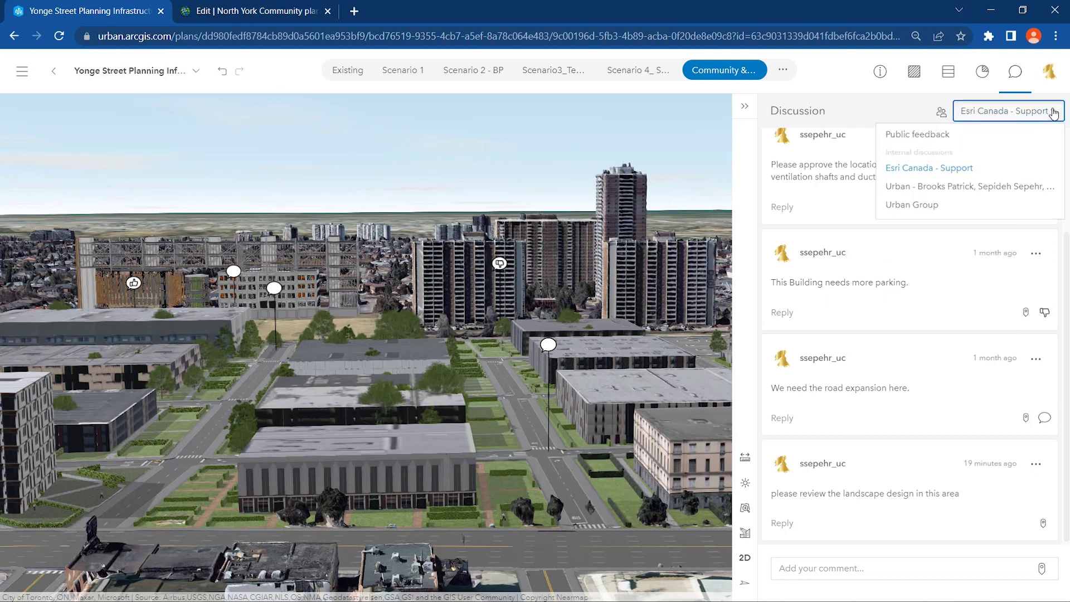
left_click(904, 116)
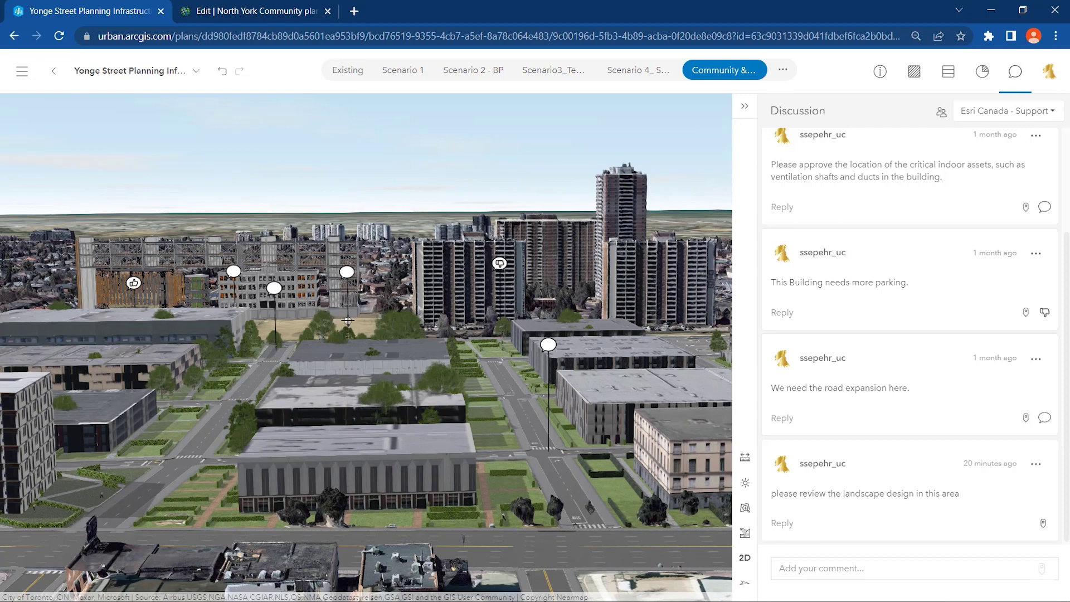
Post the comment 'Review the landscape' to the discussion.
left_click(348, 321)
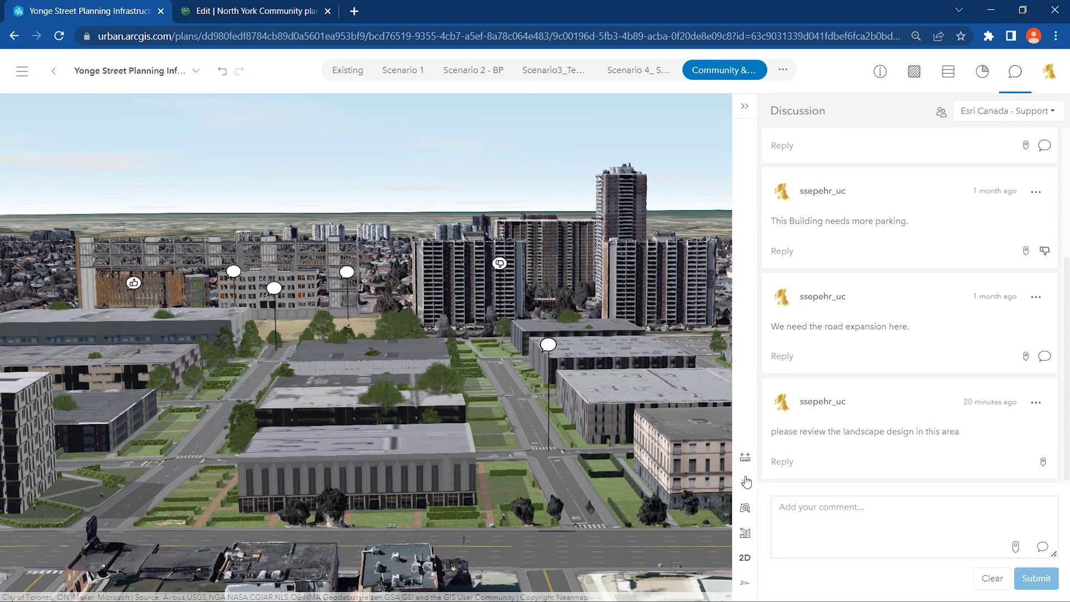
left_click(788, 512)
type("Review the landscape")
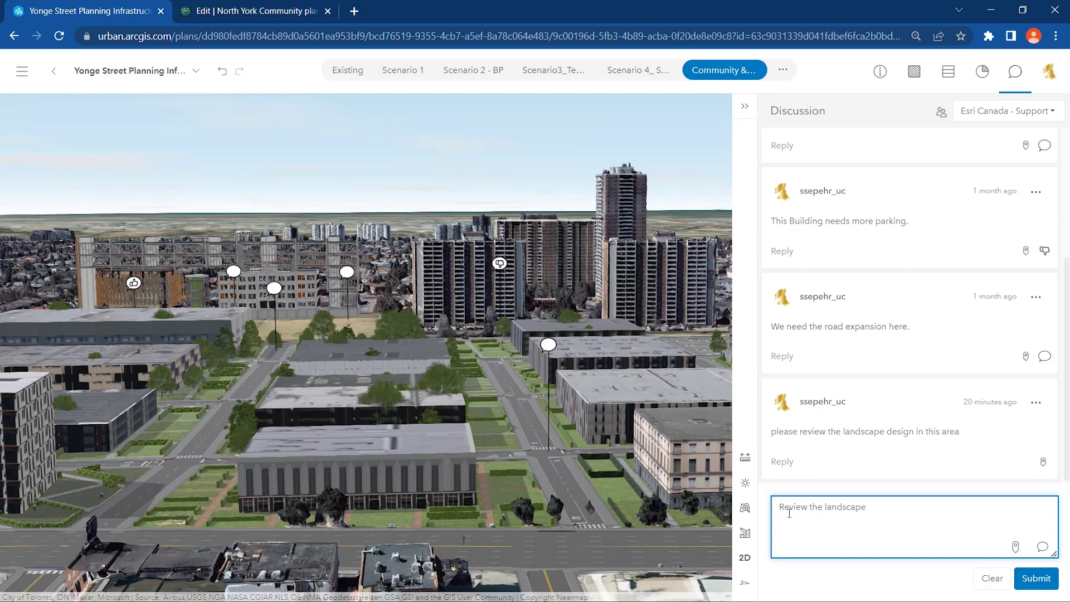
left_click(1041, 574)
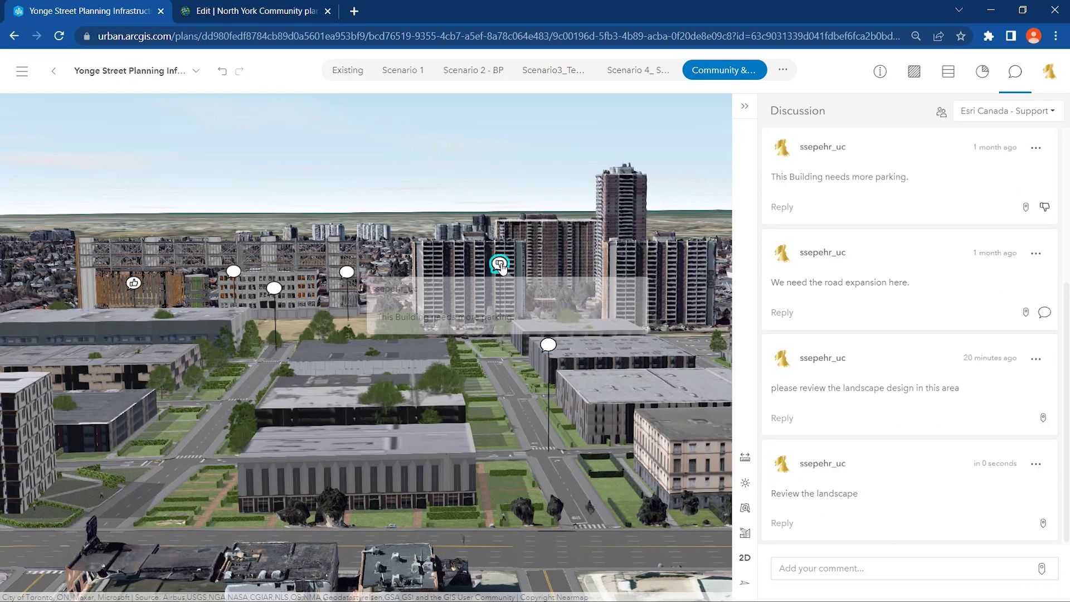
mouse_move(546, 347)
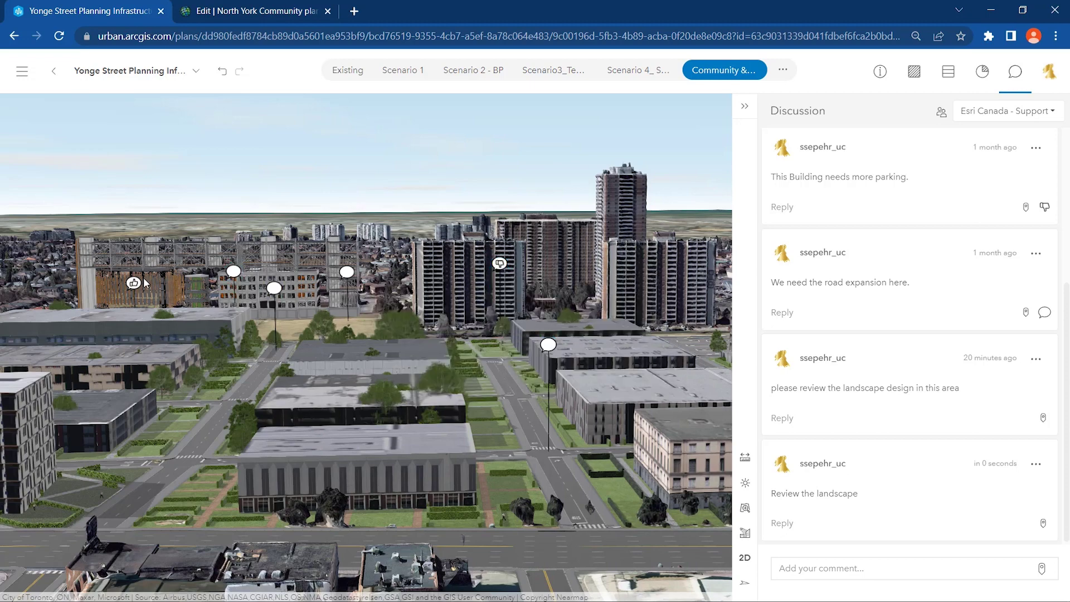
mouse_move(135, 286)
On the hub page, visualize Scenario 2's planned buildings by Population.
left_click(284, 10)
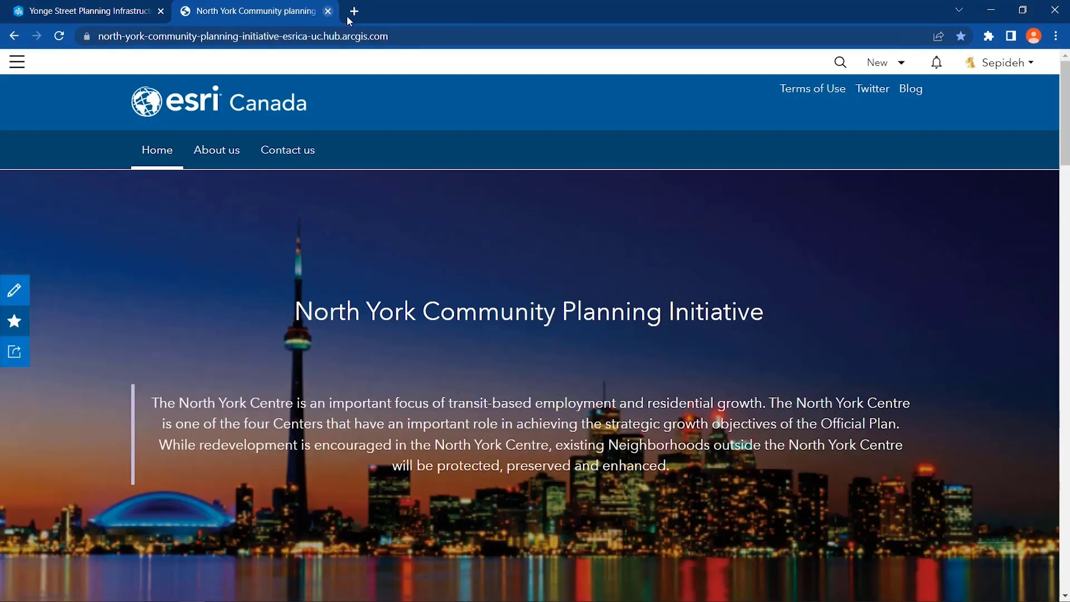
left_click_drag(1062, 106, 1066, 227)
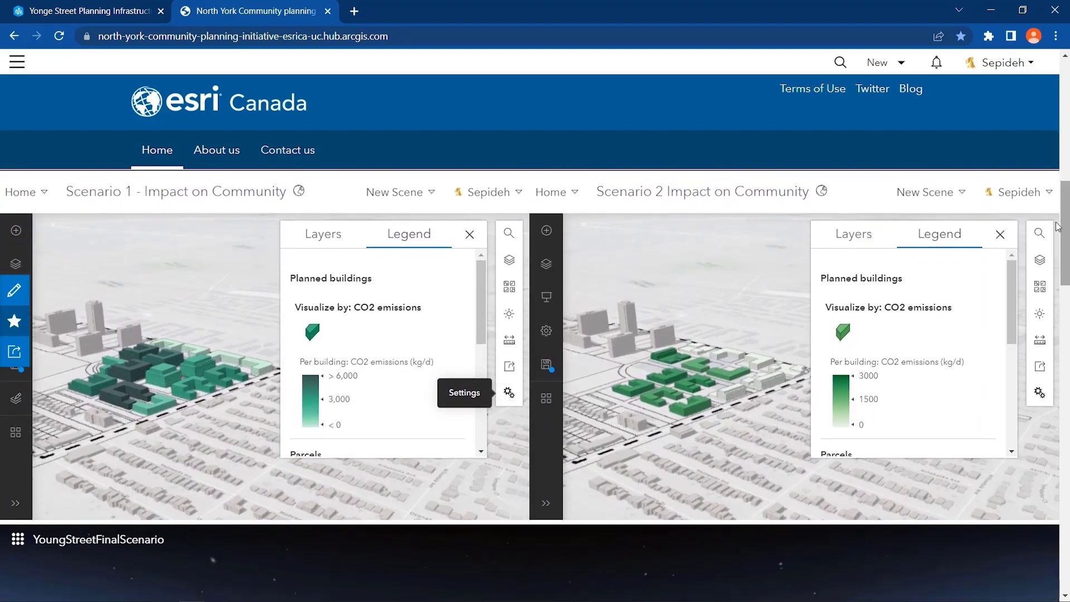
left_click(865, 235)
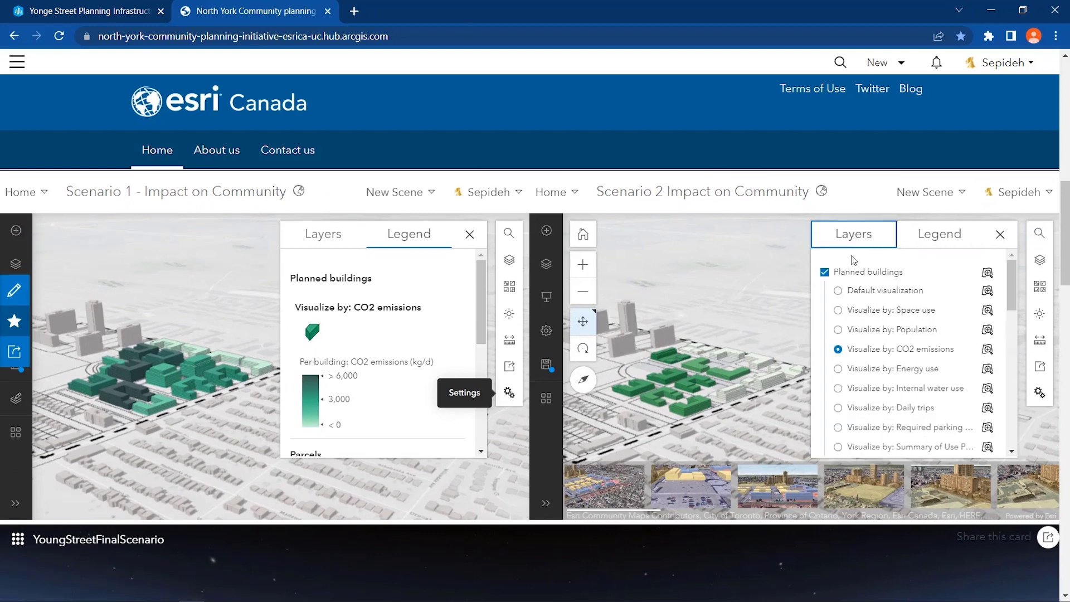
left_click(839, 331)
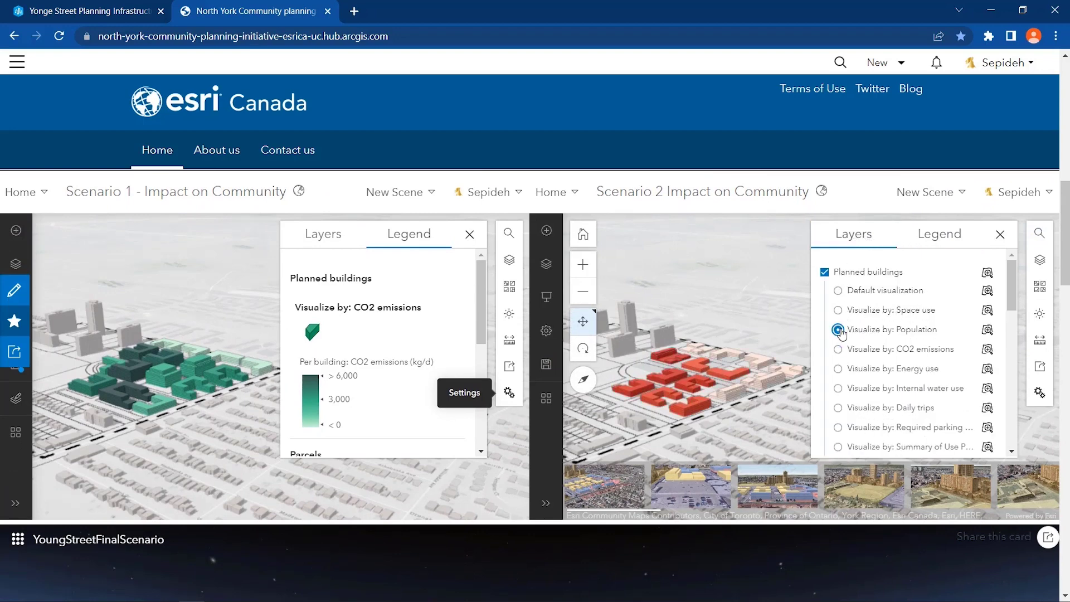
Visualize Scenario 1's planned buildings by Population and show both scenes' population legends.
left_click(319, 240)
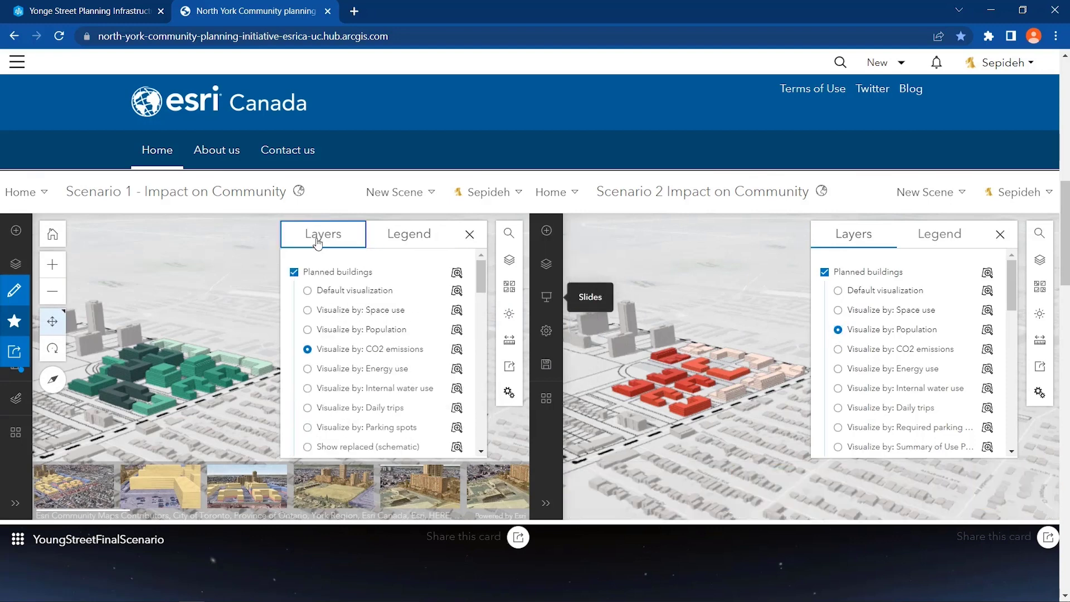
left_click(306, 329)
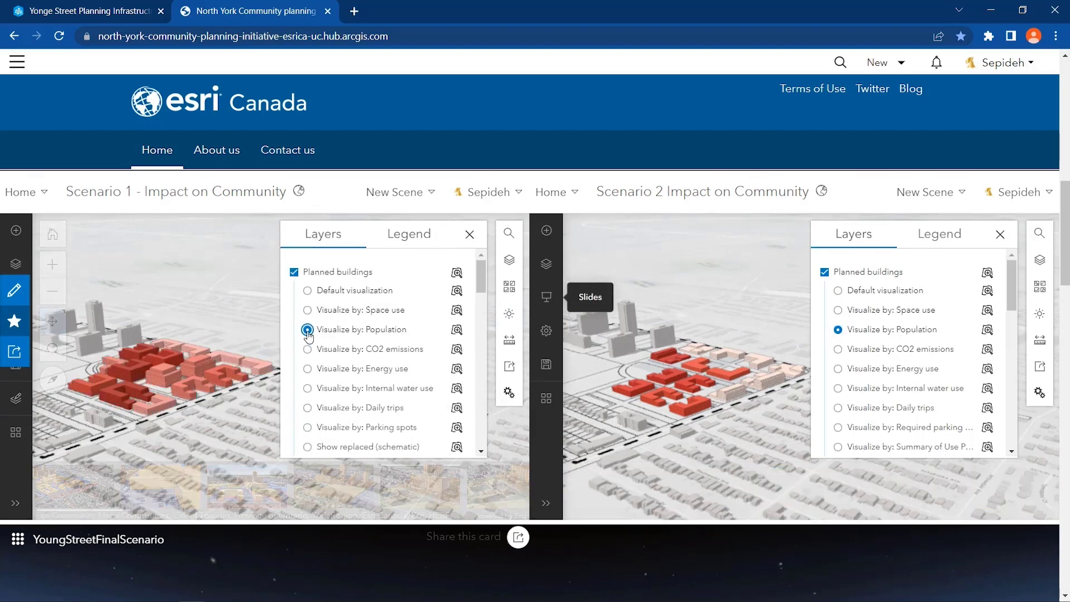
left_click(413, 241)
left_click(954, 234)
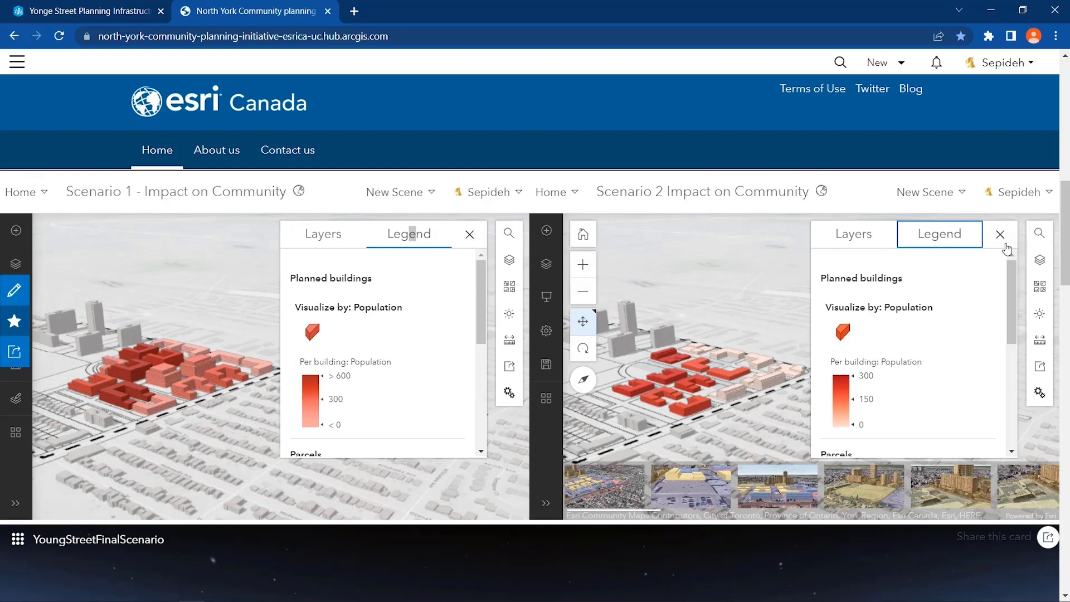
left_click_drag(1067, 239, 1067, 330)
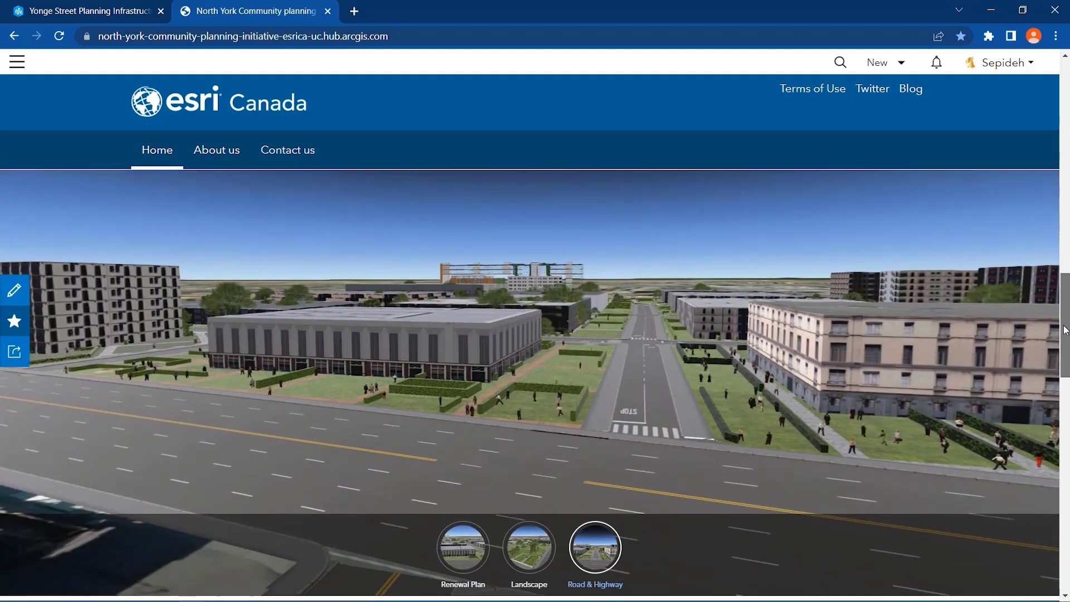
Preview the Landscape slide, look around the Road & Highway view, then scroll to the feedback form.
left_click(539, 556)
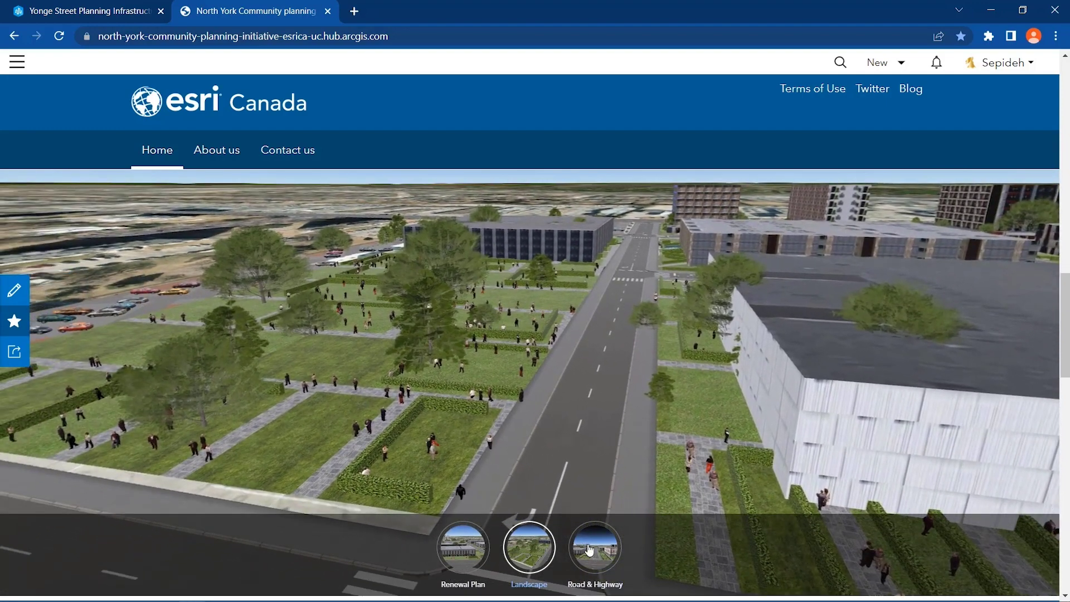
left_click(591, 550)
left_click_drag(574, 443, 735, 408)
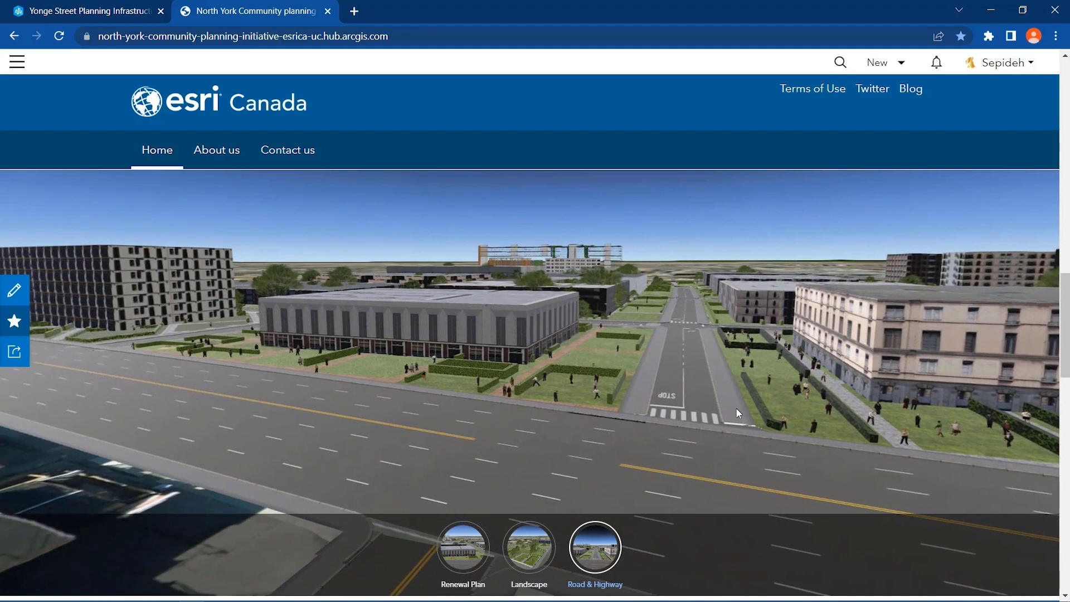
scroll(1064, 344, "down", 3)
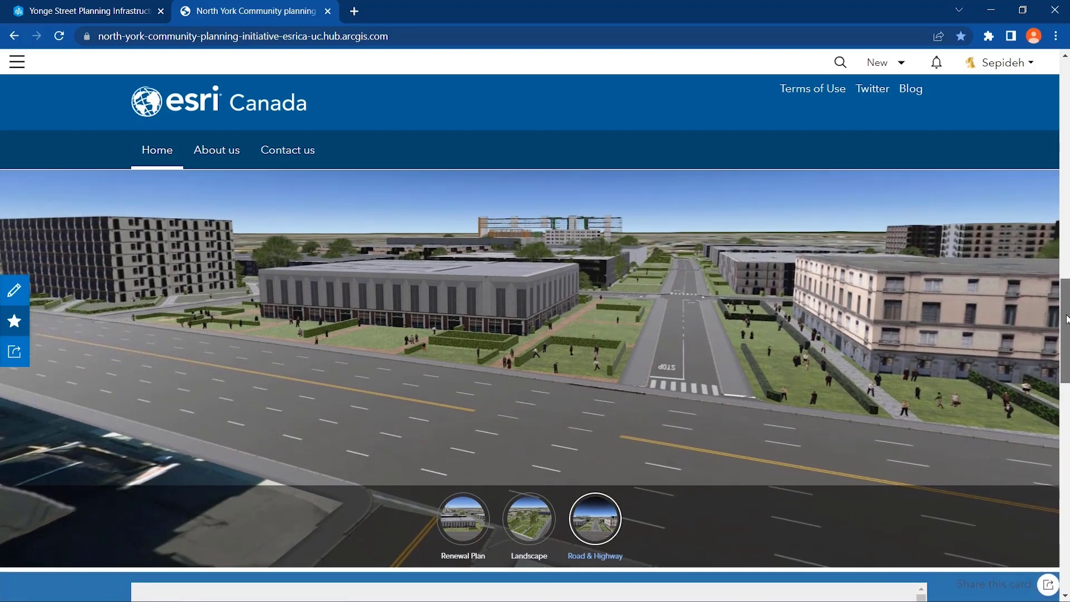